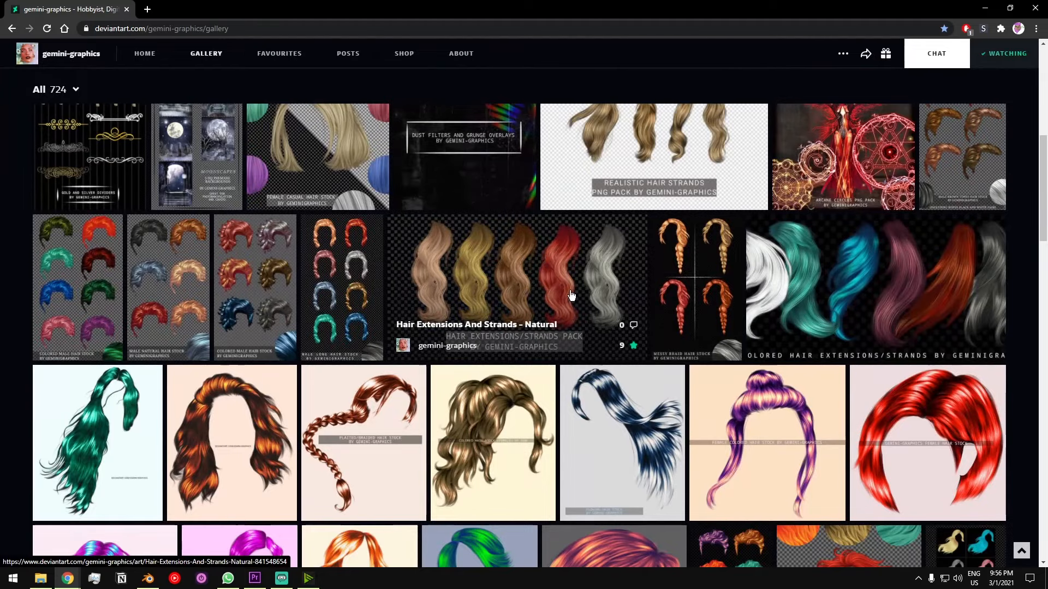
- Find the "Natural Hair Strand | UNRESTRICTED" artwork in the gemini-graphics gallery and download its image
{"action": "scroll", "coordinate": [518, 336], "scroll_direction": "down", "scroll_amount": 7}
{"action": "scroll", "coordinate": [430, 326], "scroll_direction": "down", "scroll_amount": 20}
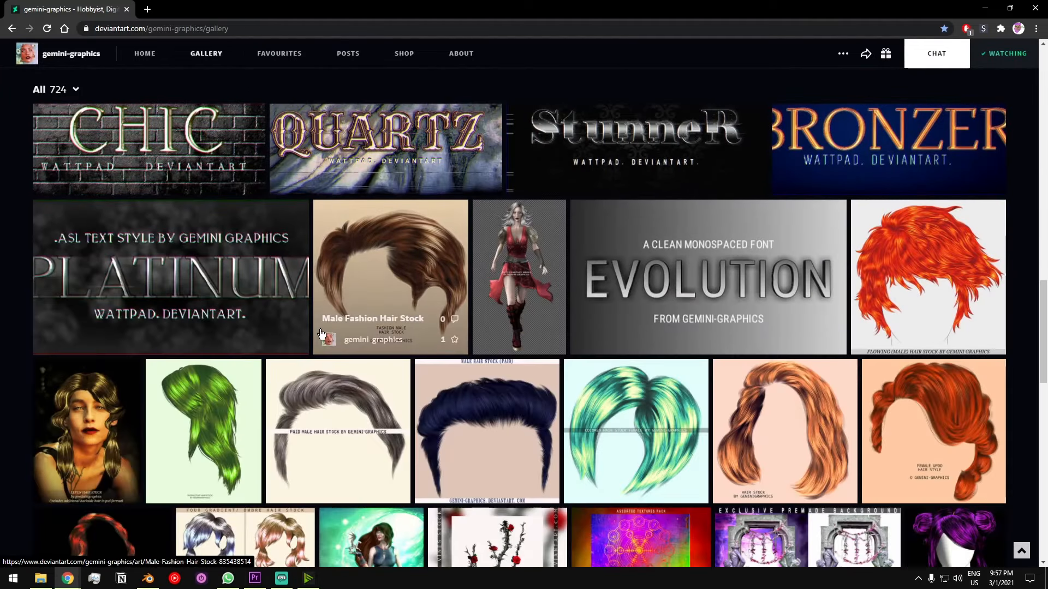
{"action": "scroll", "coordinate": [301, 329], "scroll_direction": "down", "scroll_amount": 4}
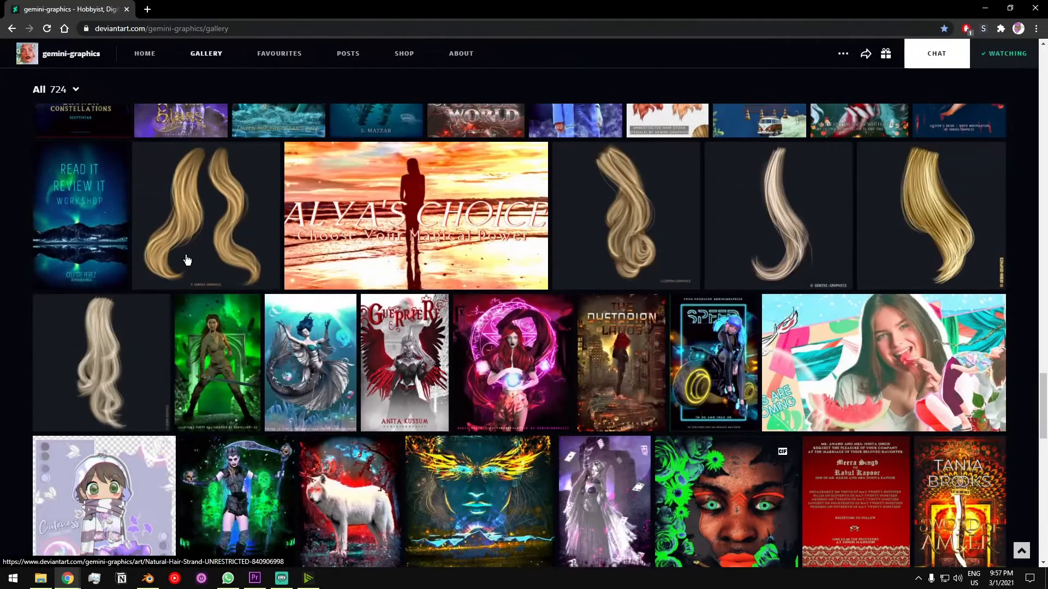
{"action": "left_click", "coordinate": [182, 262]}
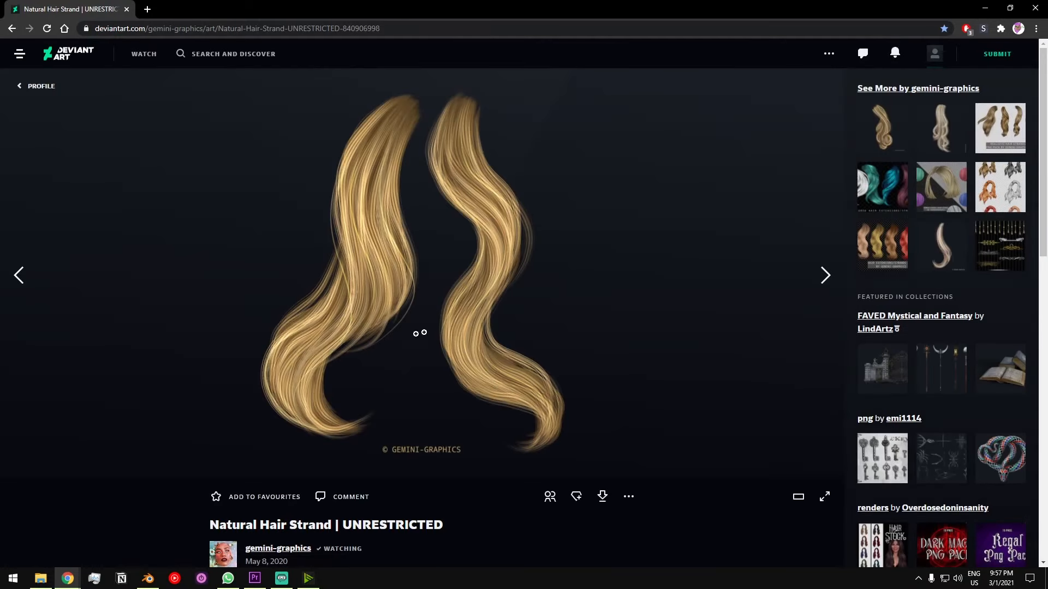
{"action": "left_click", "coordinate": [604, 497]}
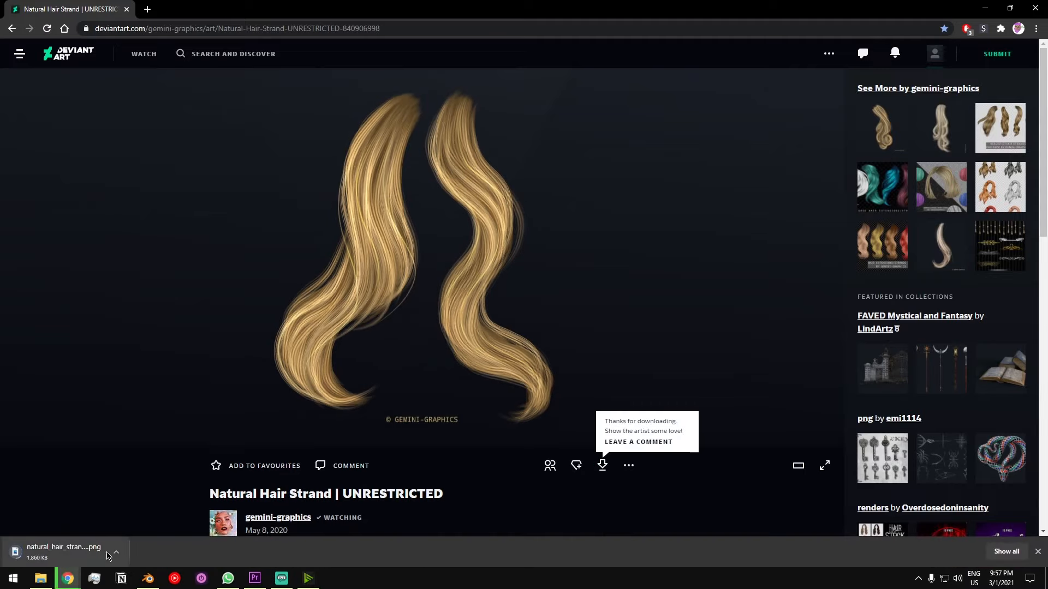
- Open the downloaded natural hair strand PNG to view the two strands at full size
{"action": "scroll", "coordinate": [327, 382], "scroll_direction": "down", "scroll_amount": 4}
{"action": "scroll", "coordinate": [164, 464], "scroll_direction": "up", "scroll_amount": 4}
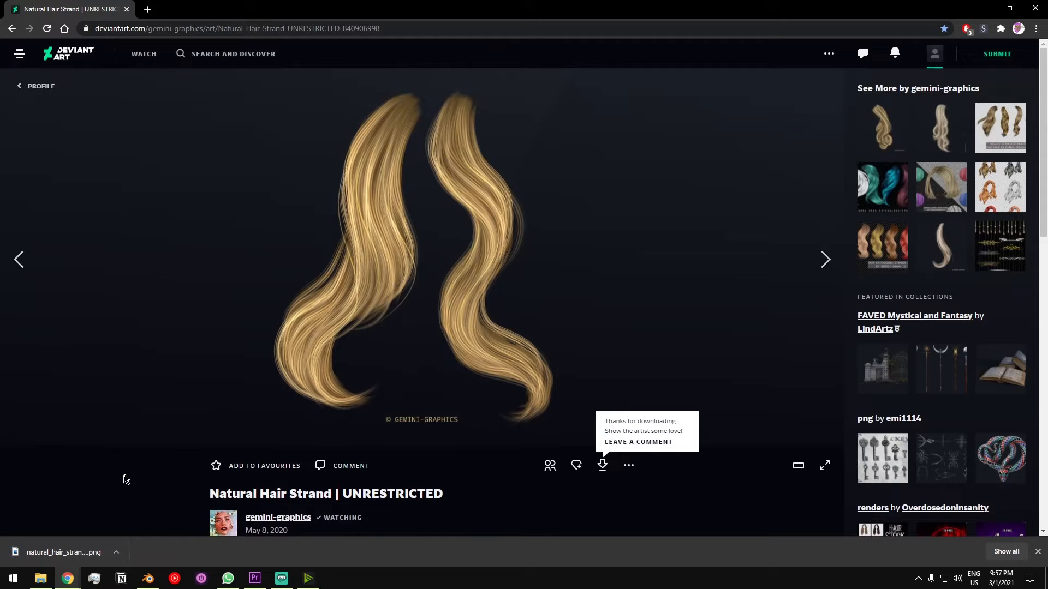
{"action": "left_click", "coordinate": [64, 552]}
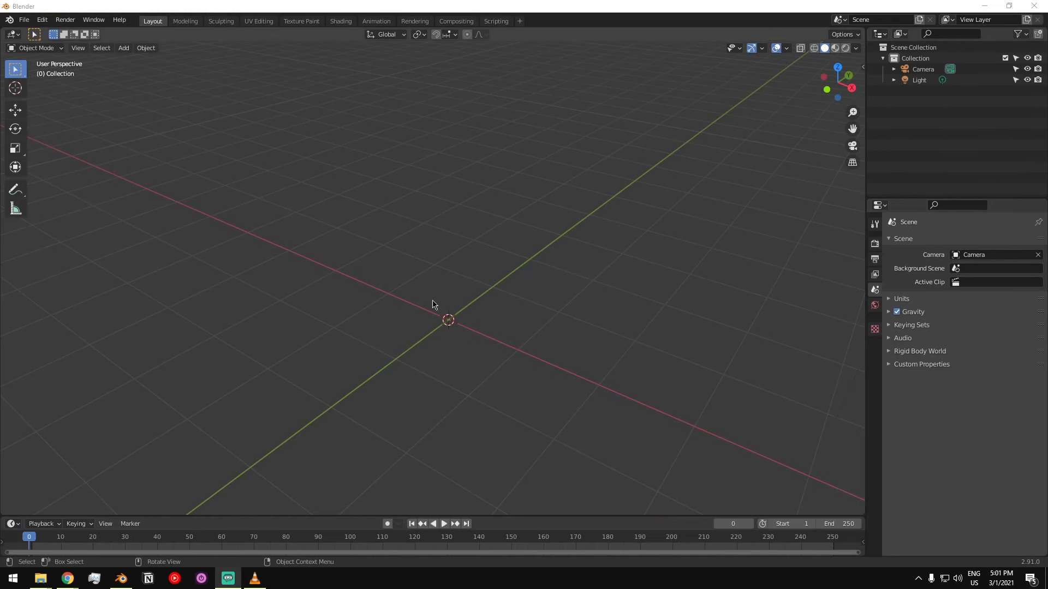
- In Blender's preferences, search the add-ons for "import image" and make sure Import-Export: Import Images as Planes is enabled
{"action": "mouse_move", "coordinate": [433, 304]}
{"action": "middle_mouse_down"}
{"action": "mouse_move", "coordinate": [449, 288]}
{"action": "mouse_move", "coordinate": [420, 316]}
{"action": "middle_mouse_up"}
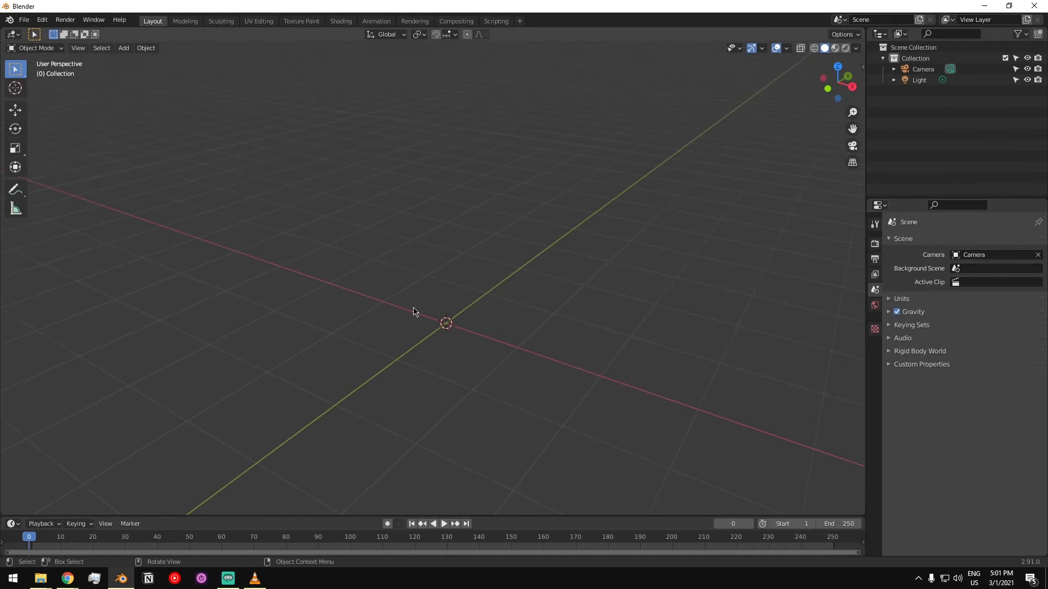
{"action": "left_click", "coordinate": [42, 20]}
{"action": "left_click", "coordinate": [79, 190]}
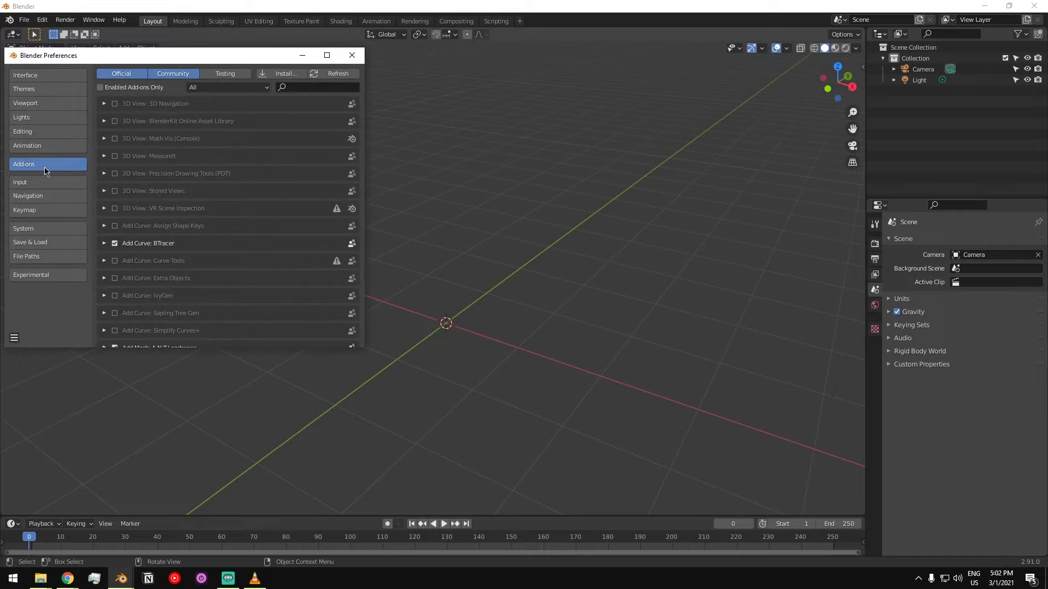
{"action": "left_click", "coordinate": [293, 86]}
{"action": "type", "text": "im"}
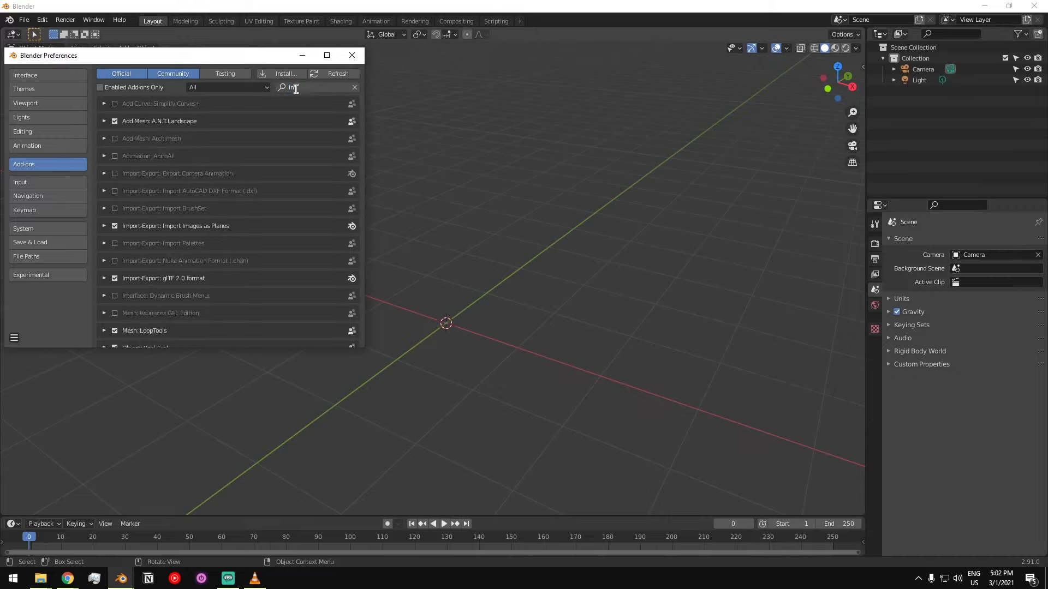
{"action": "type", "text": "port image"}
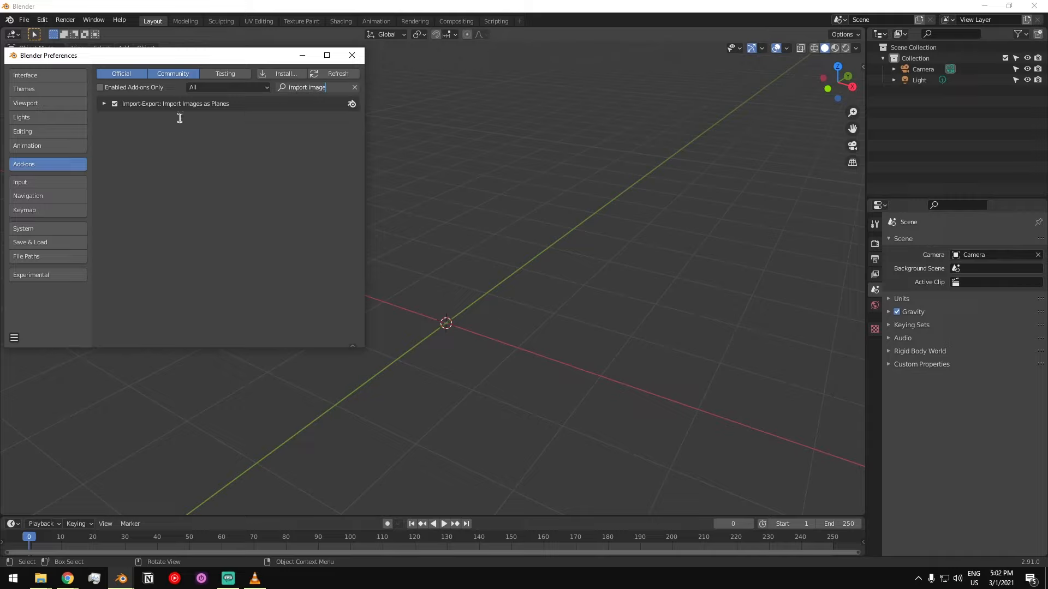
{"action": "left_click", "coordinate": [116, 104]}
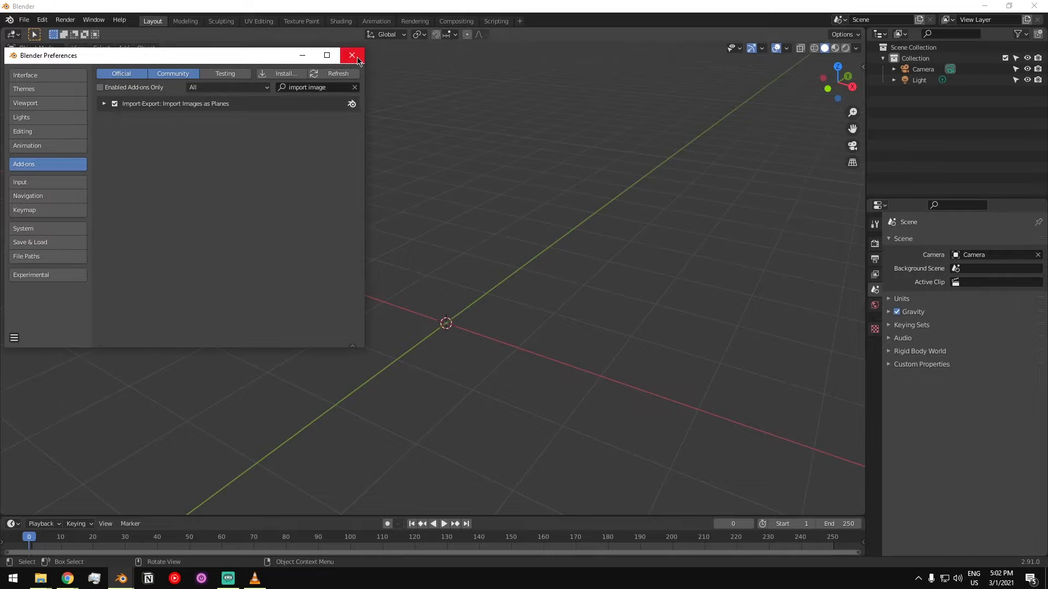
{"action": "left_click", "coordinate": [358, 59]}
- Import the hair strand image 12311.png from the Downloads folder into the scene with Images as Planes
{"action": "middle_click_drag", "start_coordinate": [482, 316], "coordinate": [451, 304]}
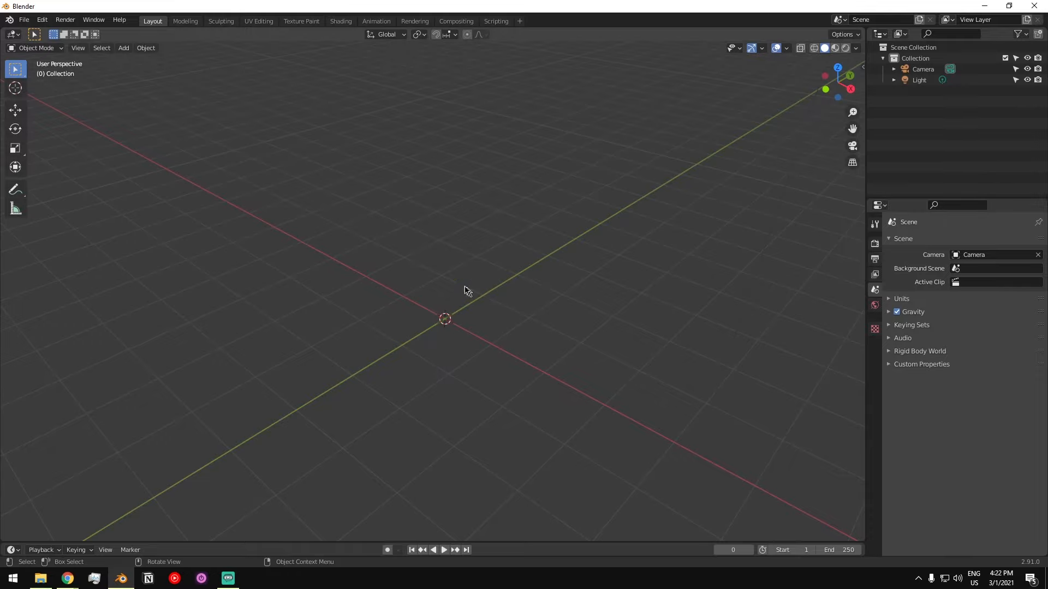
{"action": "middle_click_drag", "start_coordinate": [464, 290], "coordinate": [453, 323]}
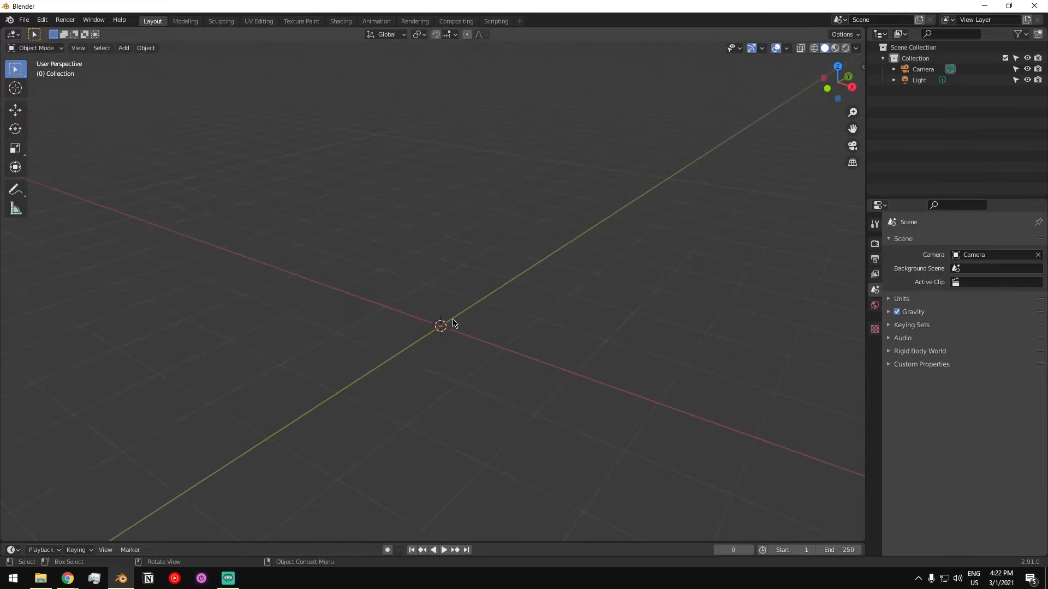
{"action": "key", "text": "shift+a"}
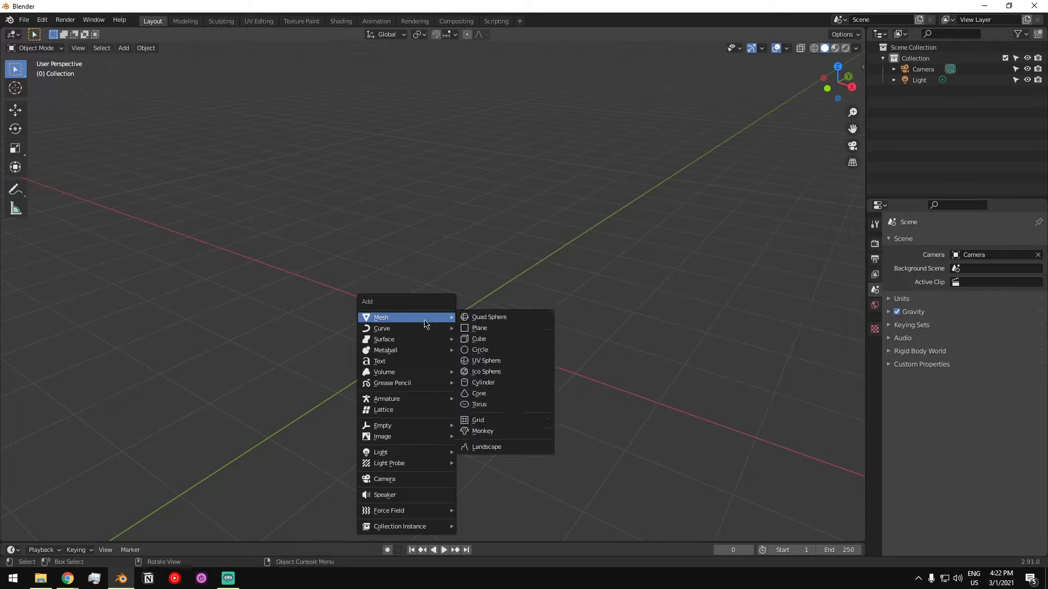
{"action": "mouse_move", "coordinate": [390, 319]}
{"action": "mouse_move", "coordinate": [385, 437]}
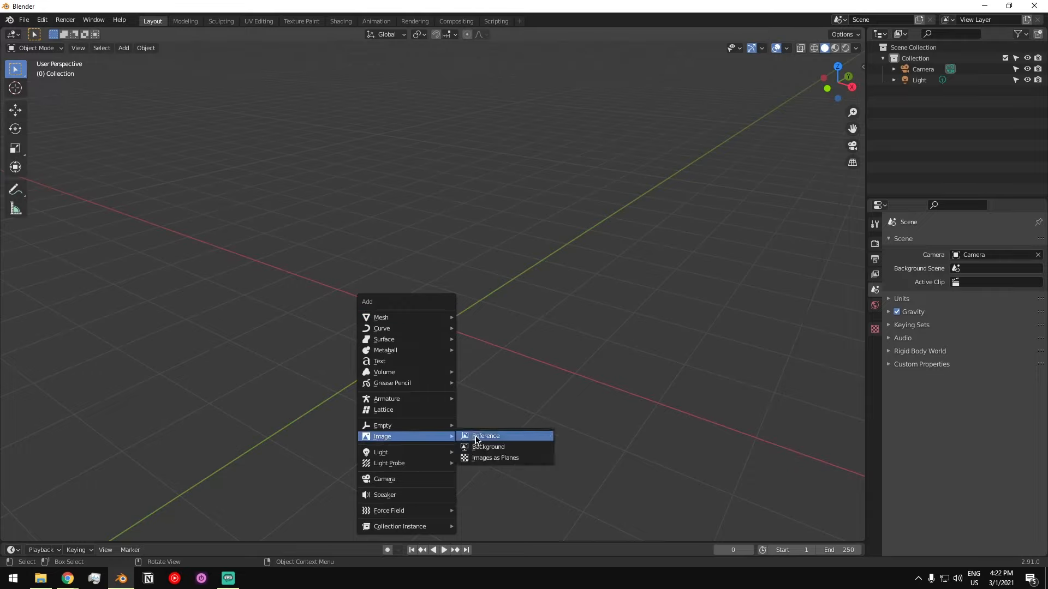
{"action": "left_click", "coordinate": [495, 463]}
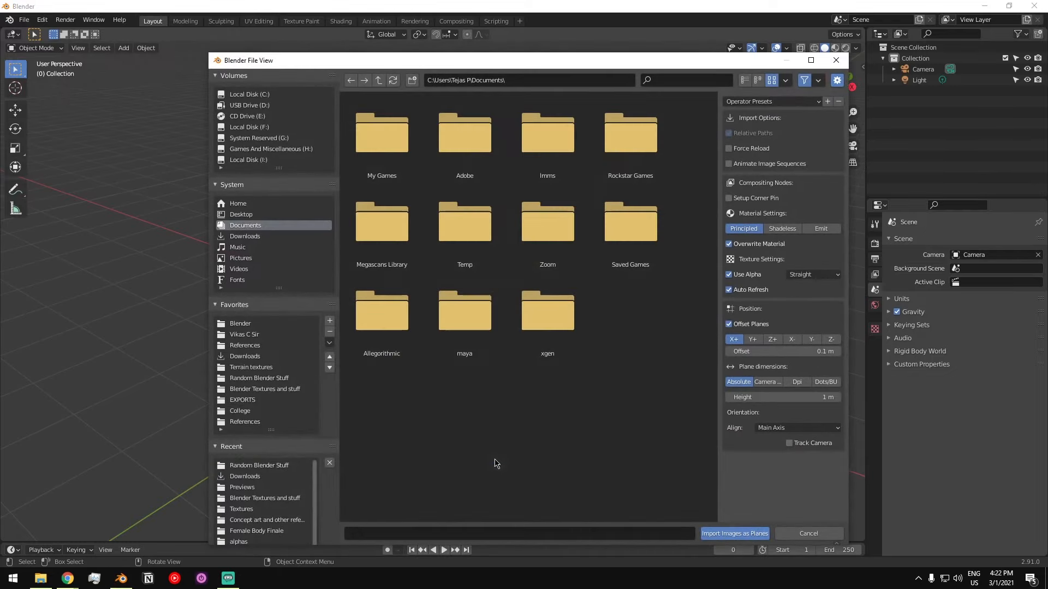
{"action": "left_click", "coordinate": [256, 238]}
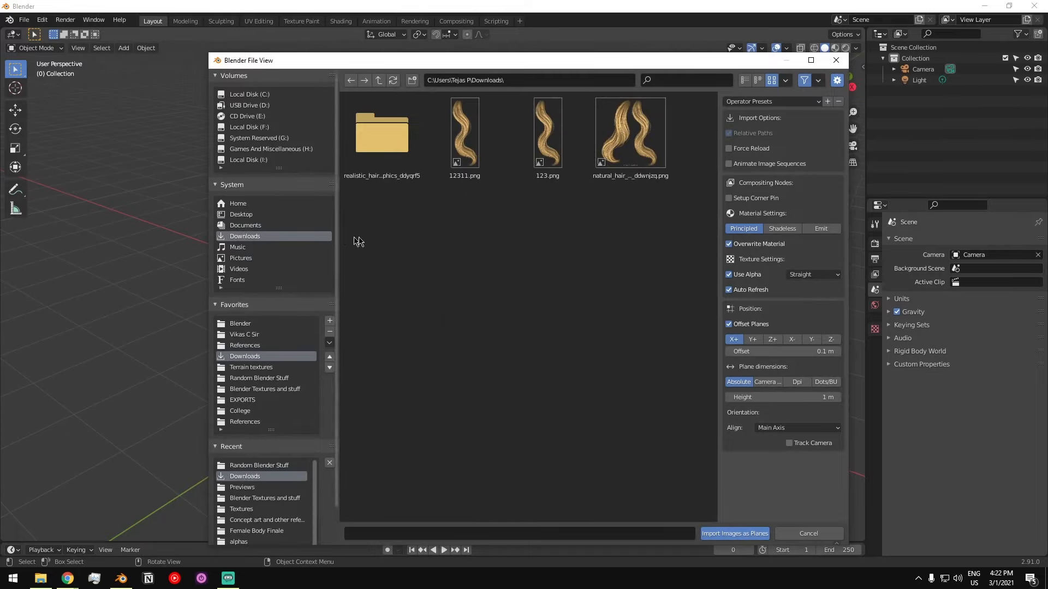
{"action": "left_click", "coordinate": [460, 155]}
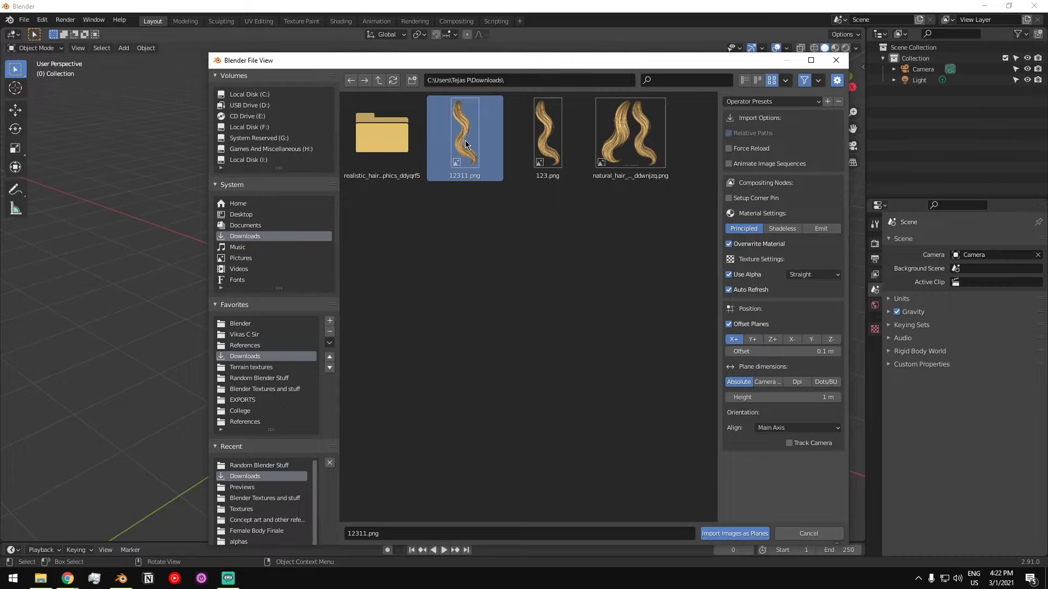
{"action": "double_click", "coordinate": [465, 140]}
- Inspect the imported image plane from several angles in solid shading and leave it deselected
{"action": "middle_click_drag", "start_coordinate": [465, 229], "coordinate": [549, 308]}
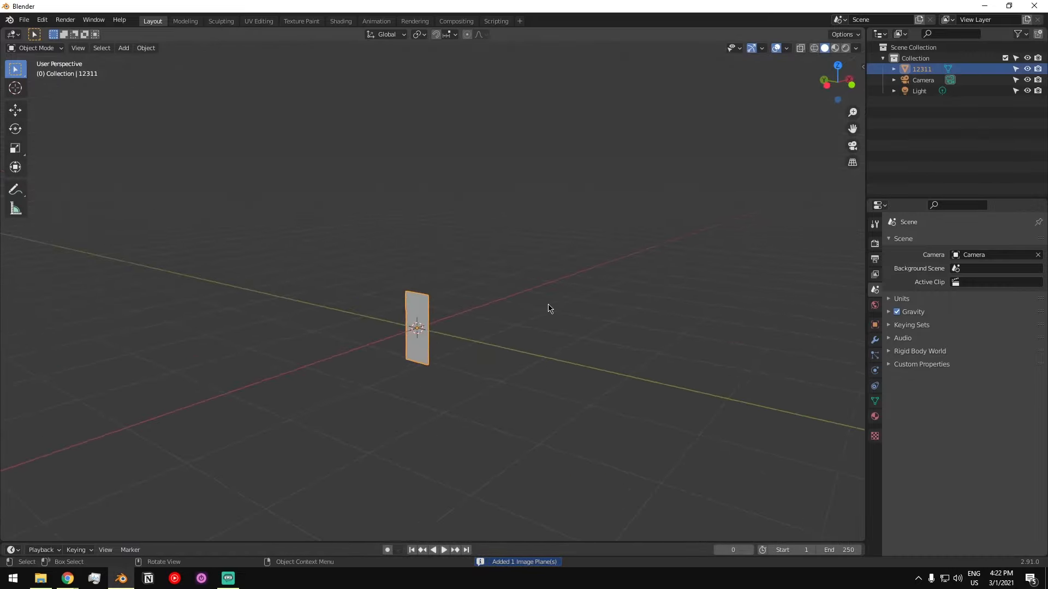
{"action": "scroll", "coordinate": [408, 331], "scroll_direction": "up", "scroll_amount": 4}
{"action": "middle_click_drag", "start_coordinate": [409, 329], "coordinate": [448, 269]}
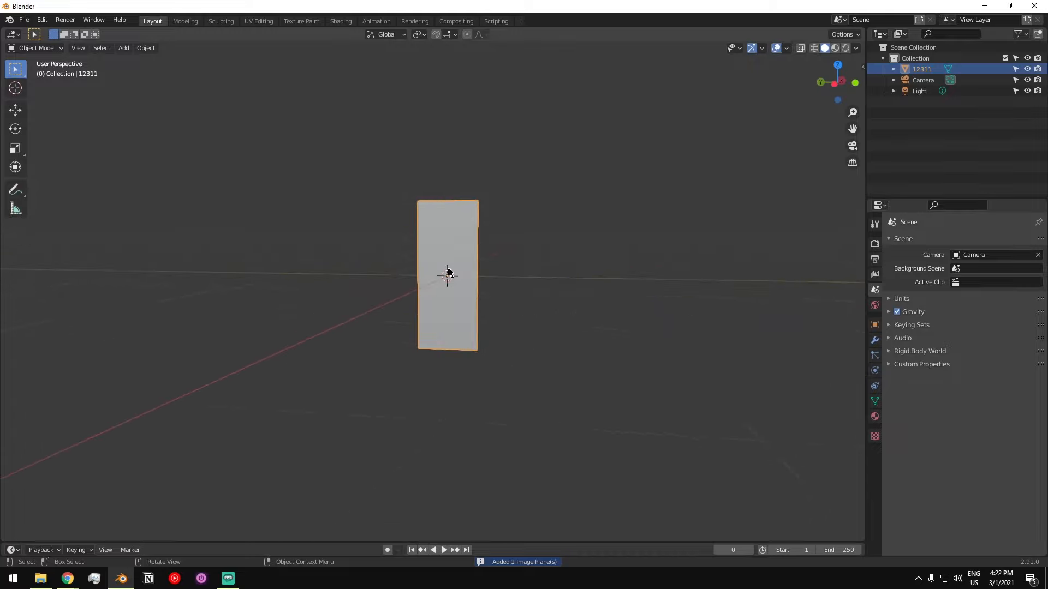
{"action": "middle_click_drag", "start_coordinate": [529, 304], "coordinate": [406, 296]}
{"action": "left_click", "coordinate": [348, 290]}
{"action": "left_click", "coordinate": [443, 243]}
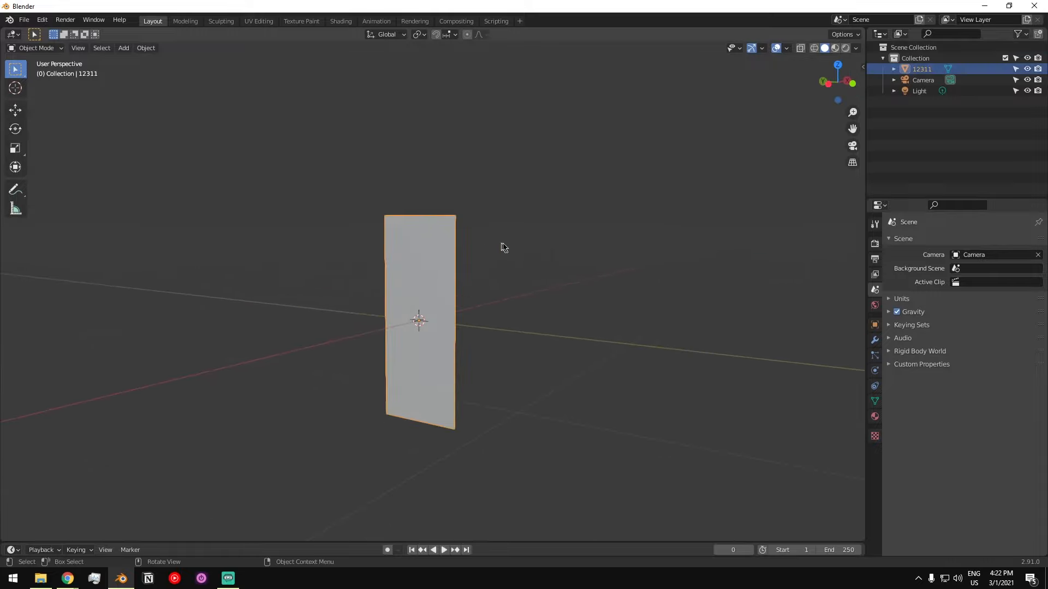
{"action": "left_click", "coordinate": [487, 251]}
{"action": "left_click", "coordinate": [430, 247]}
{"action": "left_click", "coordinate": [529, 235]}
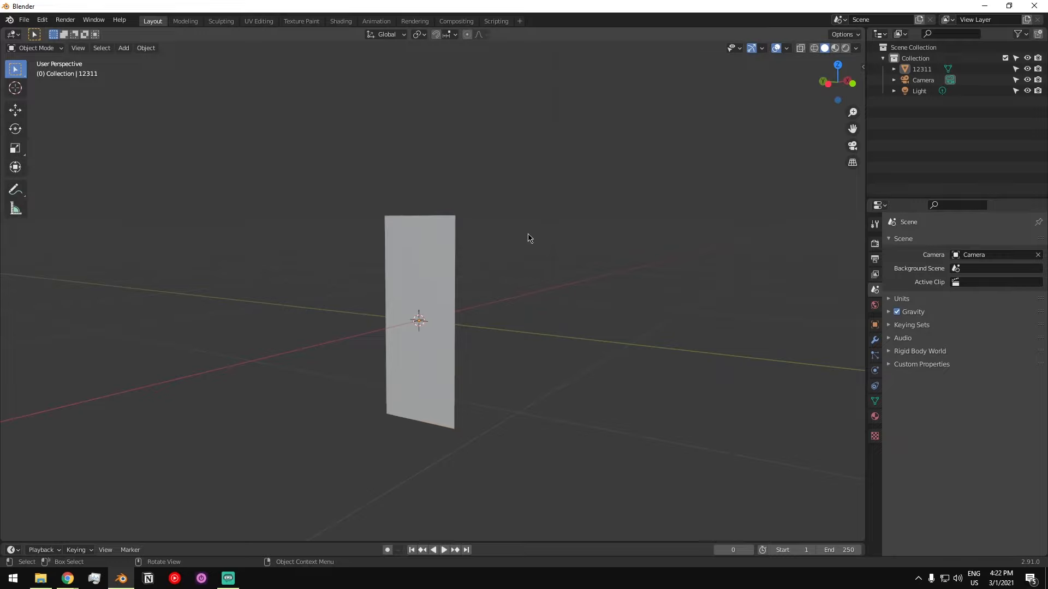
- Switch the viewport shading to Material Preview so the plane displays its hair texture
{"action": "key", "text": "z"}
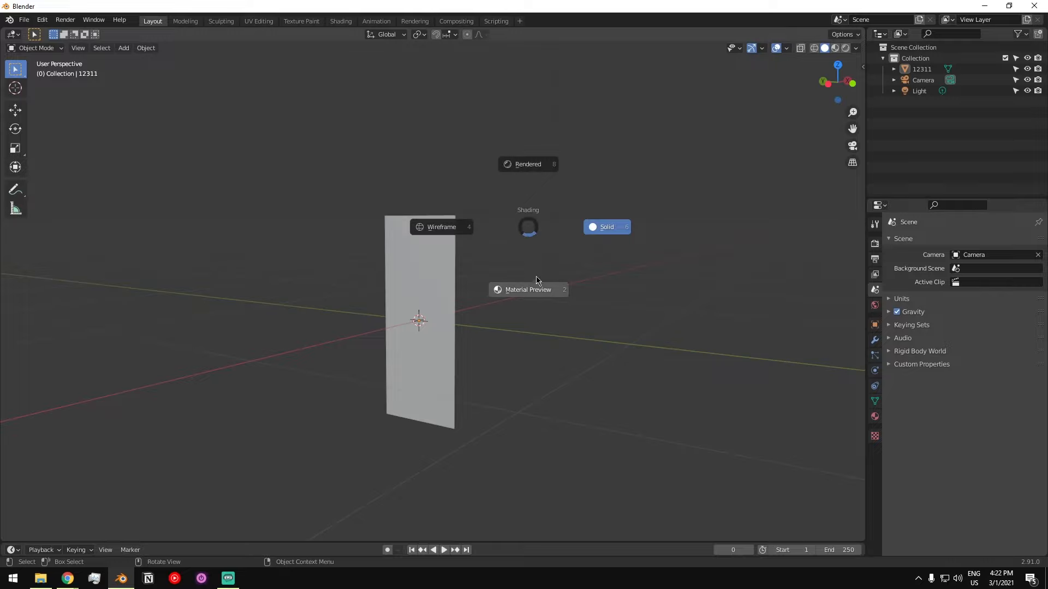
{"action": "left_click", "coordinate": [533, 294]}
{"action": "mouse_move", "coordinate": [426, 296]}
{"action": "middle_mouse_down"}
{"action": "mouse_move", "coordinate": [461, 283]}
{"action": "mouse_move", "coordinate": [519, 284]}
{"action": "mouse_move", "coordinate": [414, 287]}
{"action": "middle_mouse_up"}
{"action": "scroll", "coordinate": [428, 273], "scroll_direction": "up", "scroll_amount": 4}
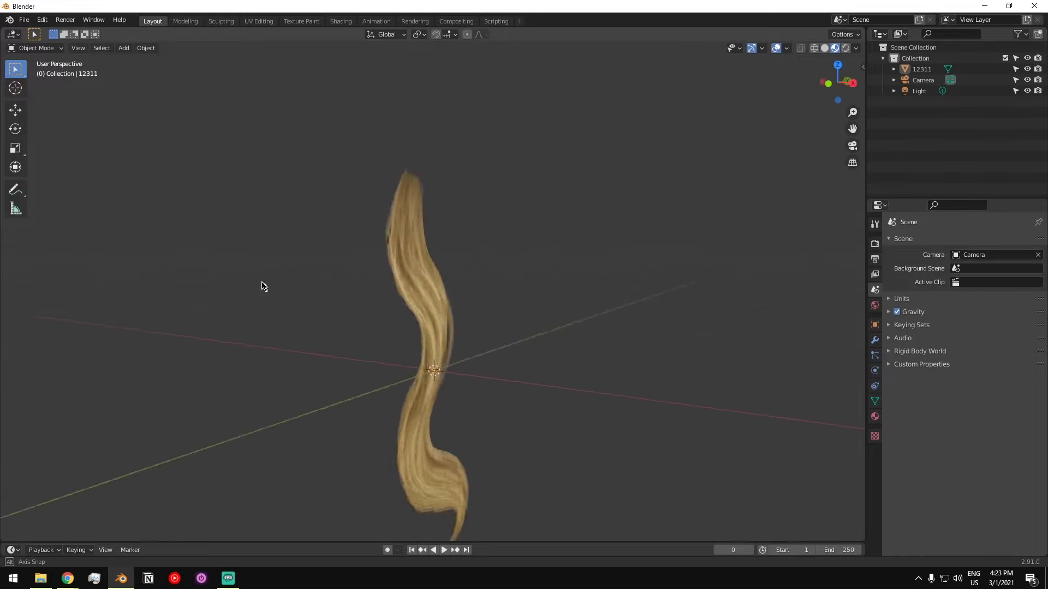
{"action": "middle_click_drag", "start_coordinate": [262, 285], "coordinate": [365, 375]}
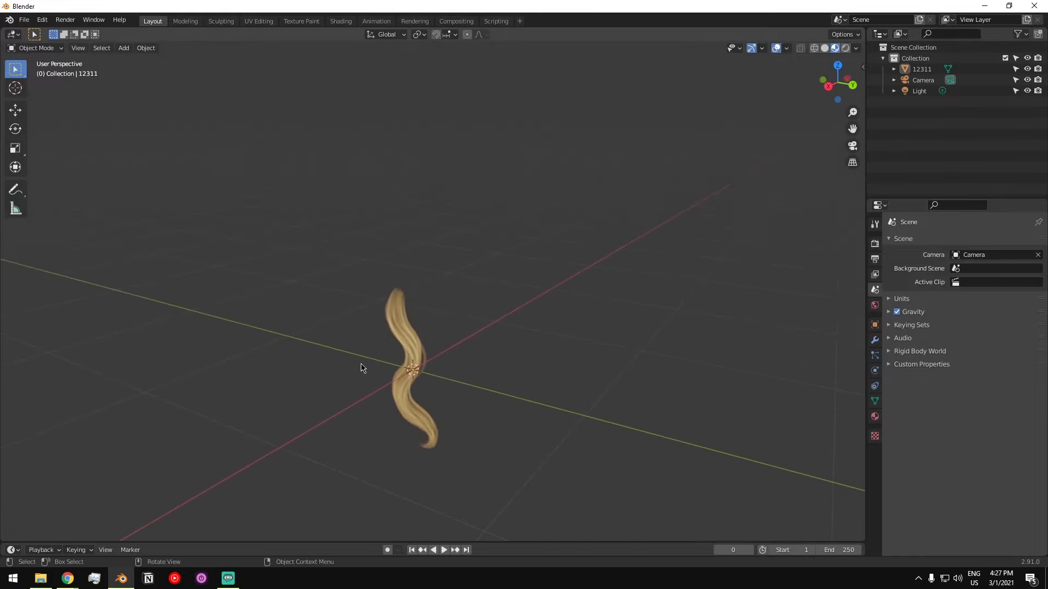
- Save the project on the Desktop under the file name Hair
{"action": "key", "text": "ctrl+s"}
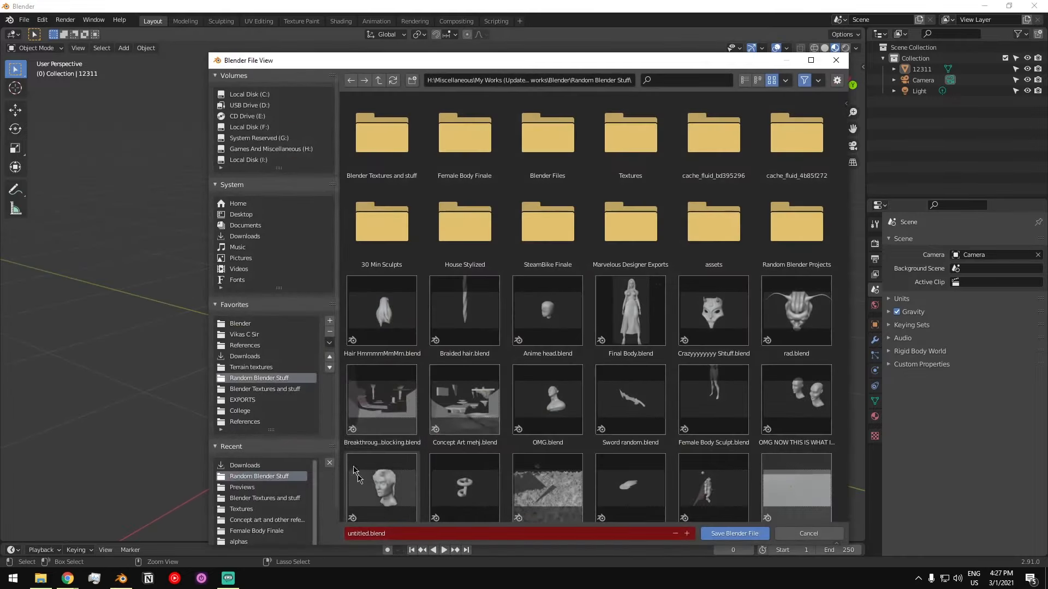
{"action": "left_click", "coordinate": [266, 205]}
{"action": "left_click", "coordinate": [270, 224]}
{"action": "left_click", "coordinate": [270, 215]}
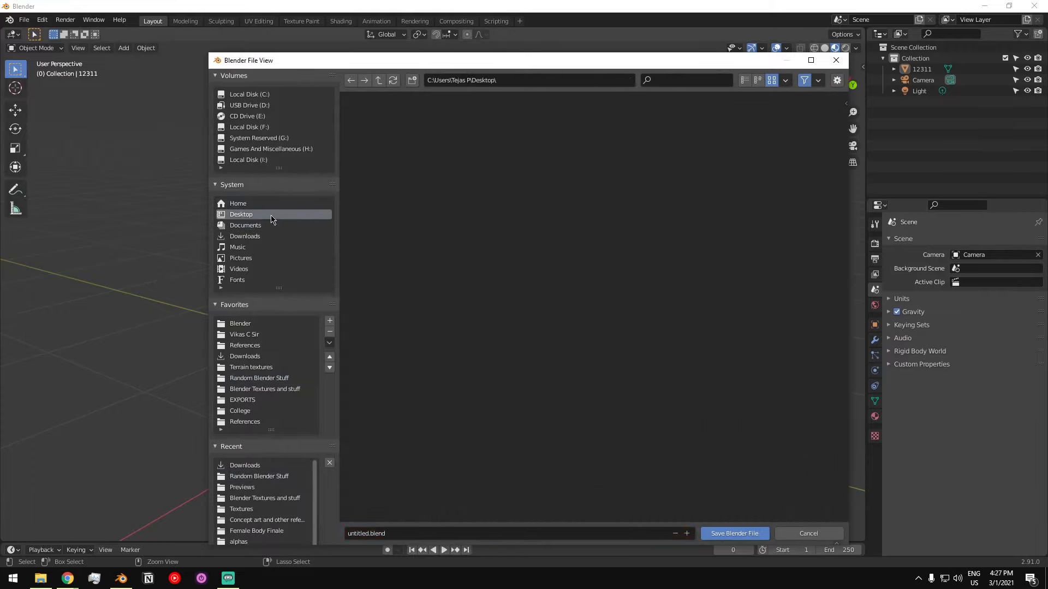
{"action": "left_click", "coordinate": [401, 537]}
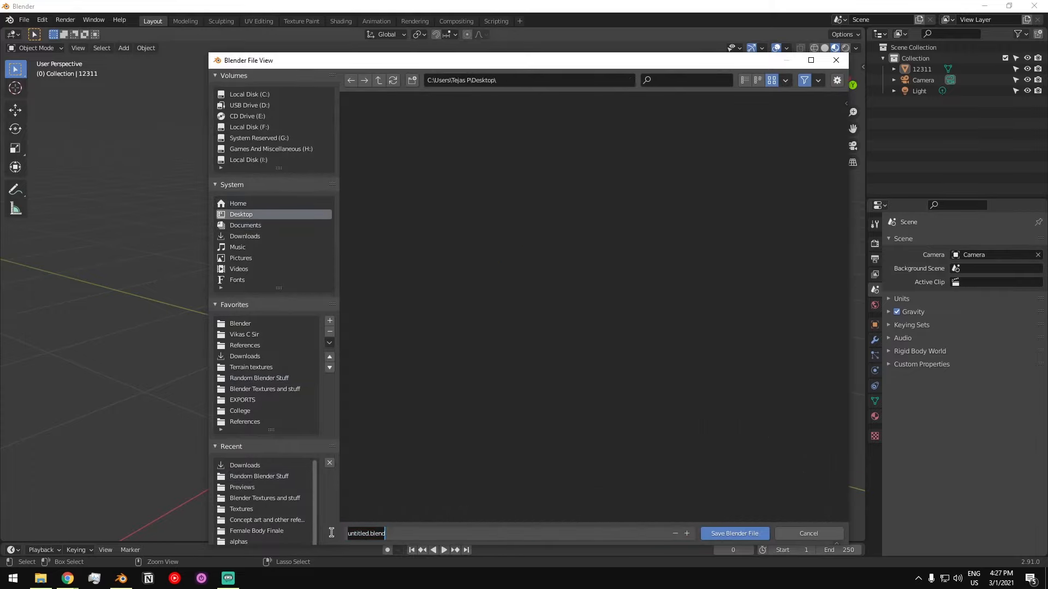
{"action": "type", "text": "Hair"}
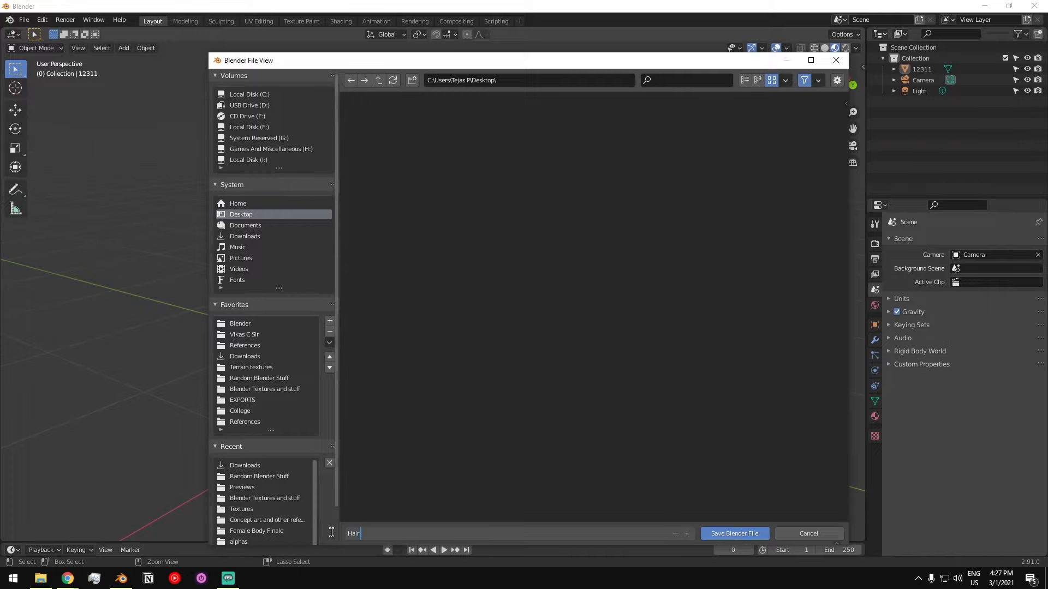
{"action": "key", "text": "Return"}
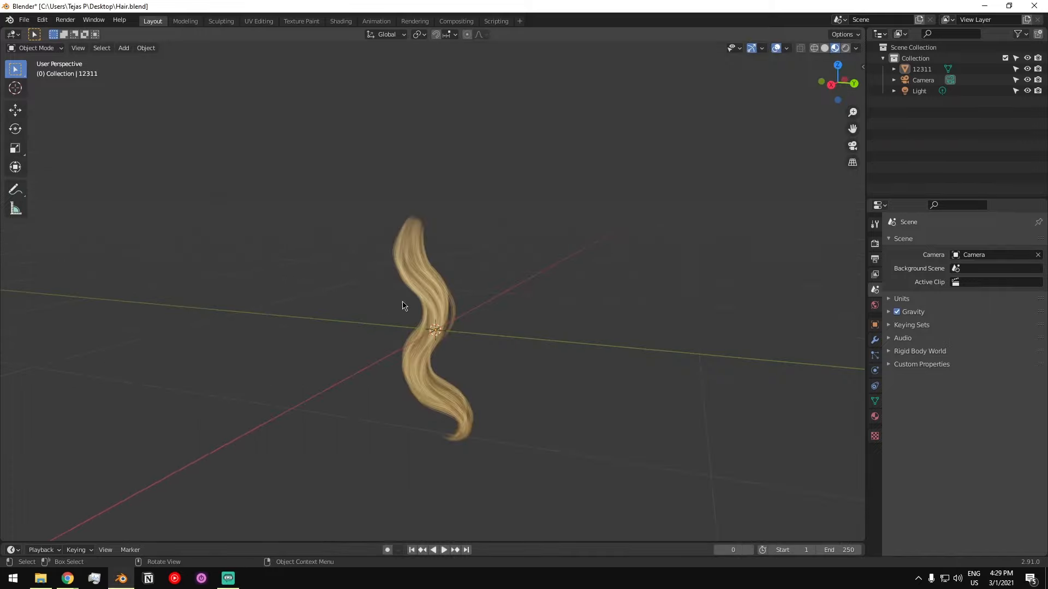
- Select the hair strand plane and enter Edit Mode for its mesh
{"action": "mouse_move", "coordinate": [402, 299]}
{"action": "middle_mouse_down"}
{"action": "mouse_move", "coordinate": [421, 304]}
{"action": "mouse_move", "coordinate": [379, 311]}
{"action": "mouse_move", "coordinate": [428, 304]}
{"action": "mouse_move", "coordinate": [381, 302]}
{"action": "mouse_move", "coordinate": [388, 310]}
{"action": "mouse_move", "coordinate": [386, 290]}
{"action": "middle_mouse_up"}
{"action": "left_click", "coordinate": [436, 255]}
{"action": "scroll", "coordinate": [444, 244], "scroll_direction": "up", "scroll_amount": 2}
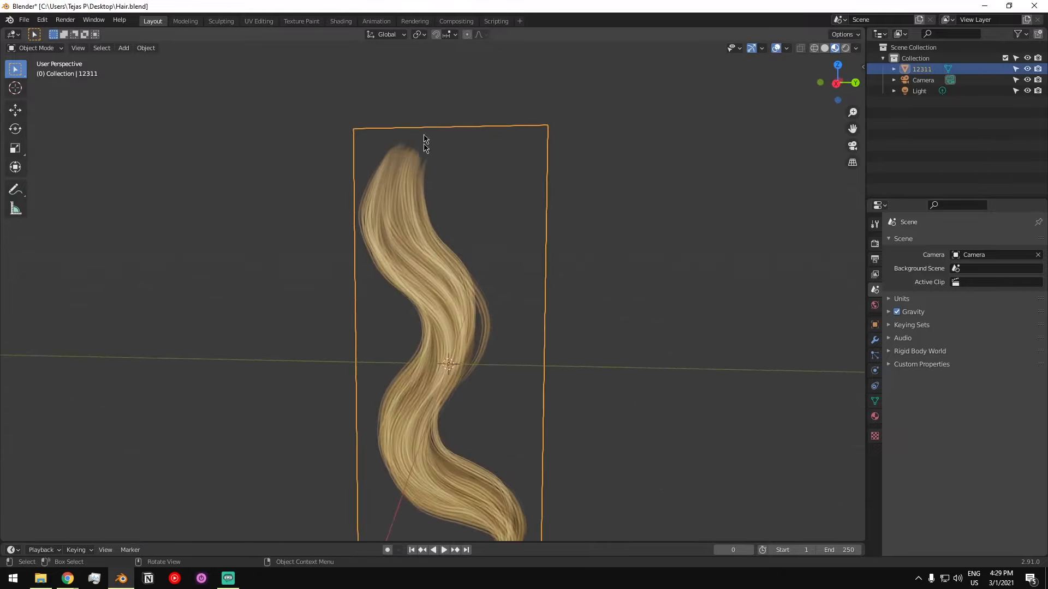
{"action": "middle_click_drag", "start_coordinate": [456, 444], "coordinate": [472, 395], "text": "shift"}
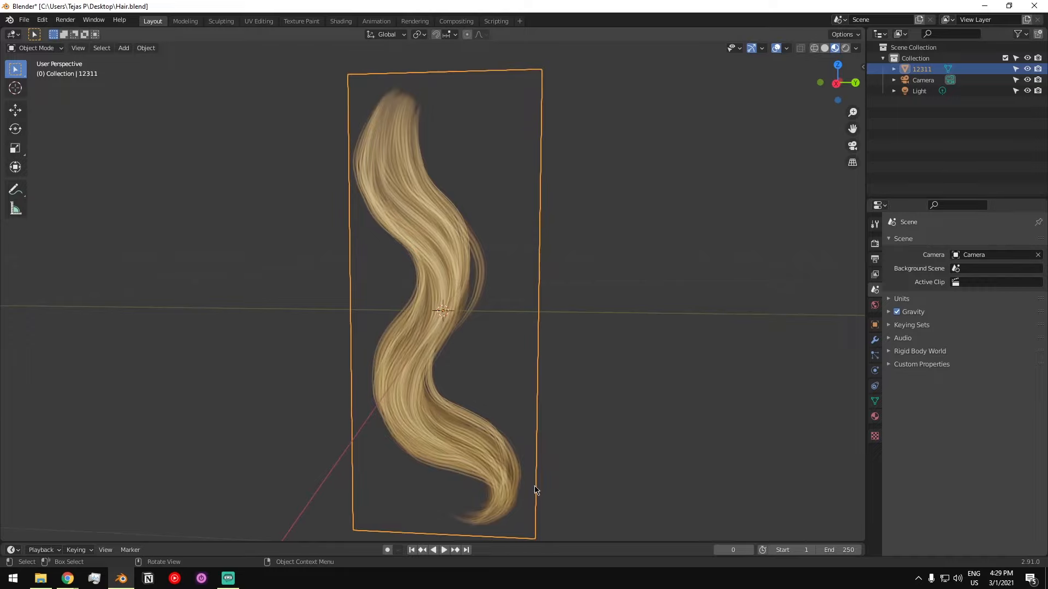
{"action": "middle_click_drag", "start_coordinate": [450, 269], "coordinate": [447, 285], "text": "shift"}
{"action": "middle_click_drag", "start_coordinate": [451, 167], "coordinate": [451, 257]}
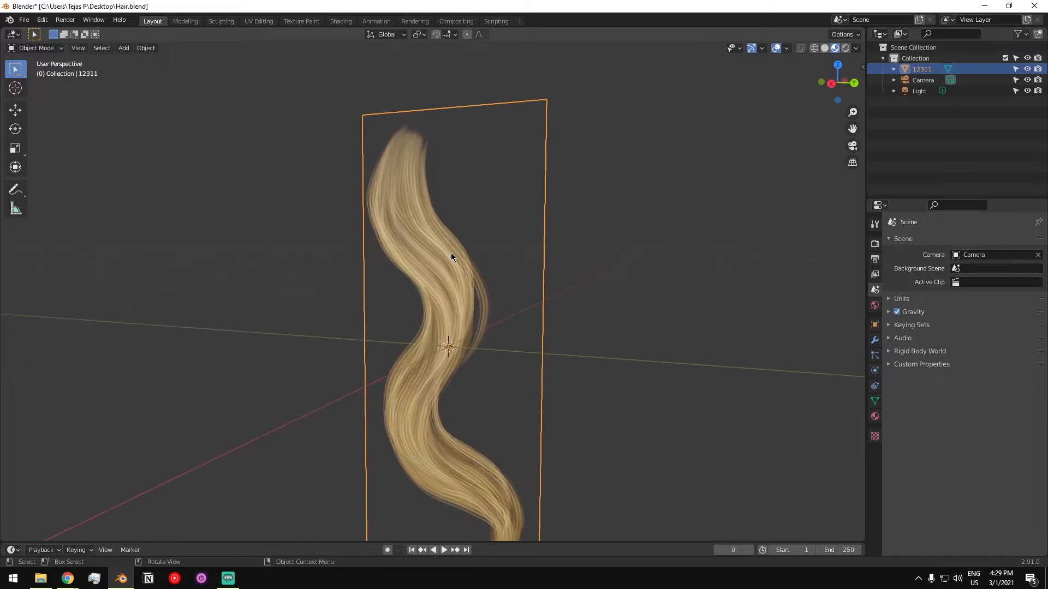
{"action": "key", "text": "ctrl+Tab"}
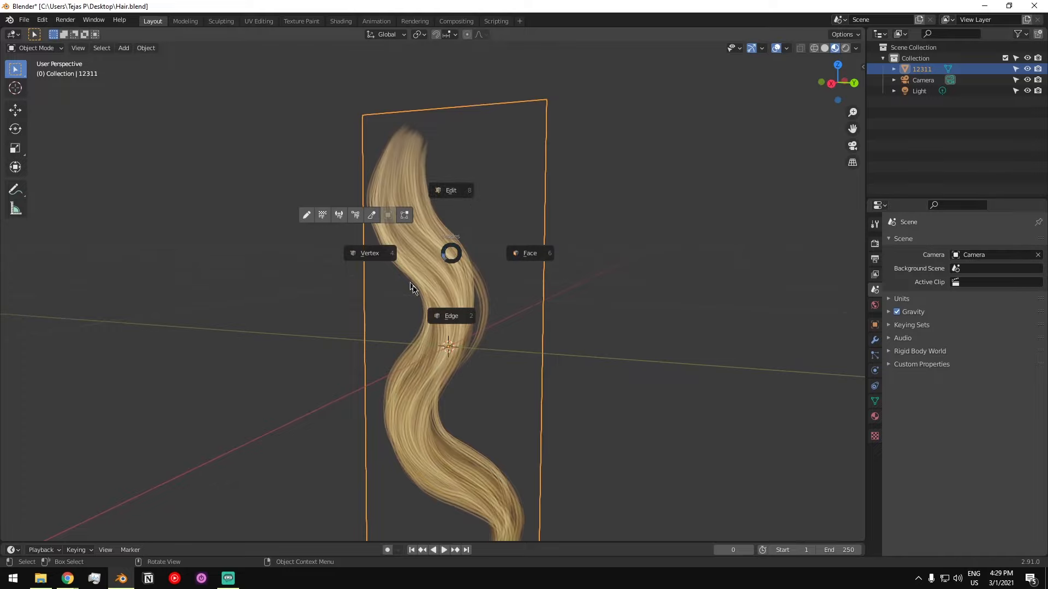
{"action": "left_click", "coordinate": [452, 190]}
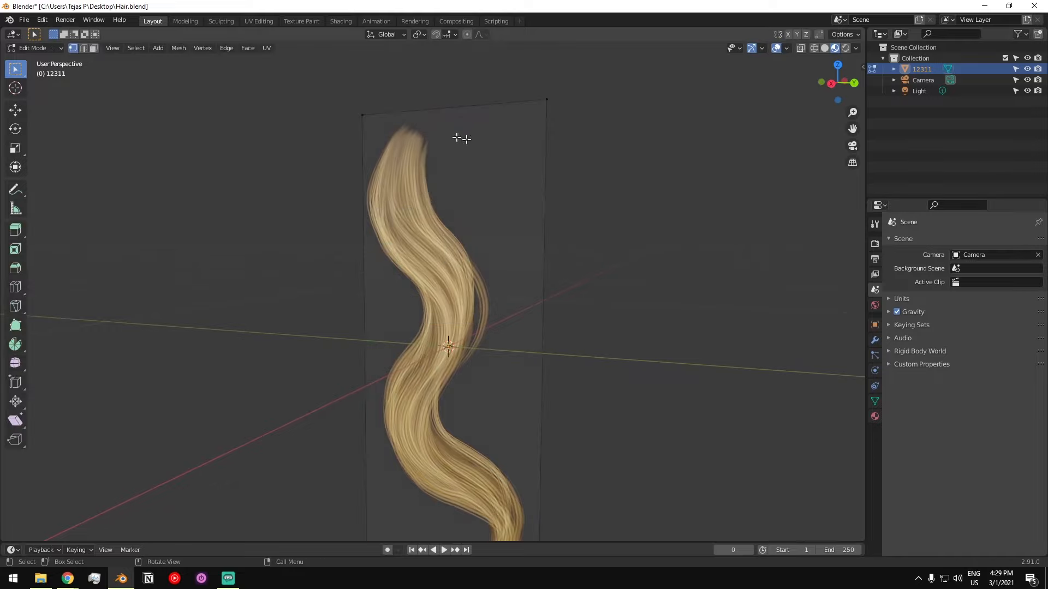
{"action": "middle_click_drag", "start_coordinate": [442, 170], "coordinate": [465, 168]}
{"action": "middle_click_drag", "start_coordinate": [589, 534], "coordinate": [577, 401], "text": "shift"}
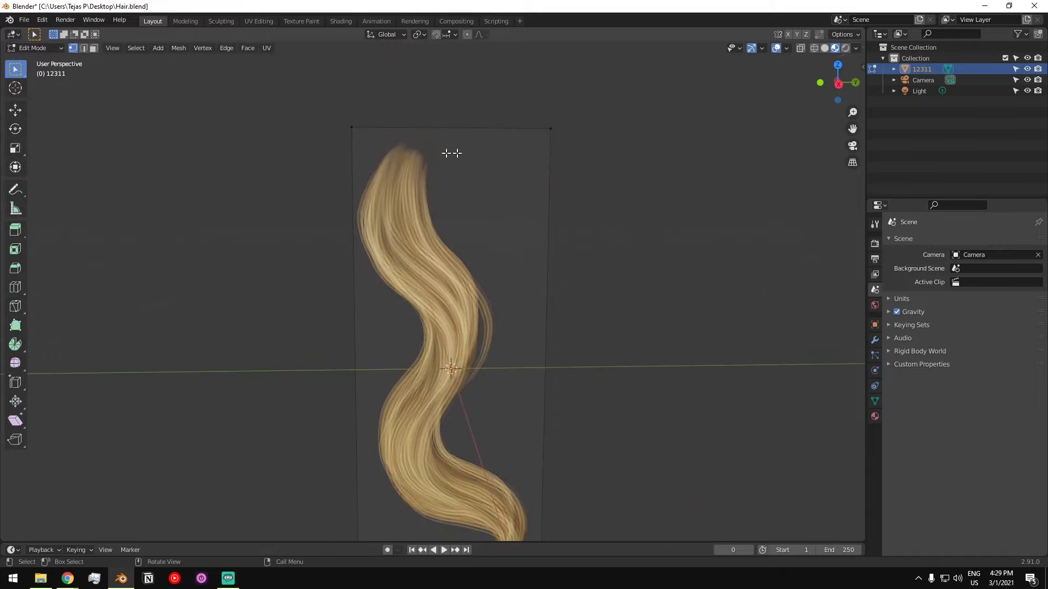
{"action": "scroll", "coordinate": [519, 362], "scroll_direction": "down", "scroll_amount": 2}
{"action": "scroll", "coordinate": [439, 335], "scroll_direction": "up", "scroll_amount": 3}
{"action": "middle_click_drag", "start_coordinate": [439, 336], "coordinate": [427, 295]}
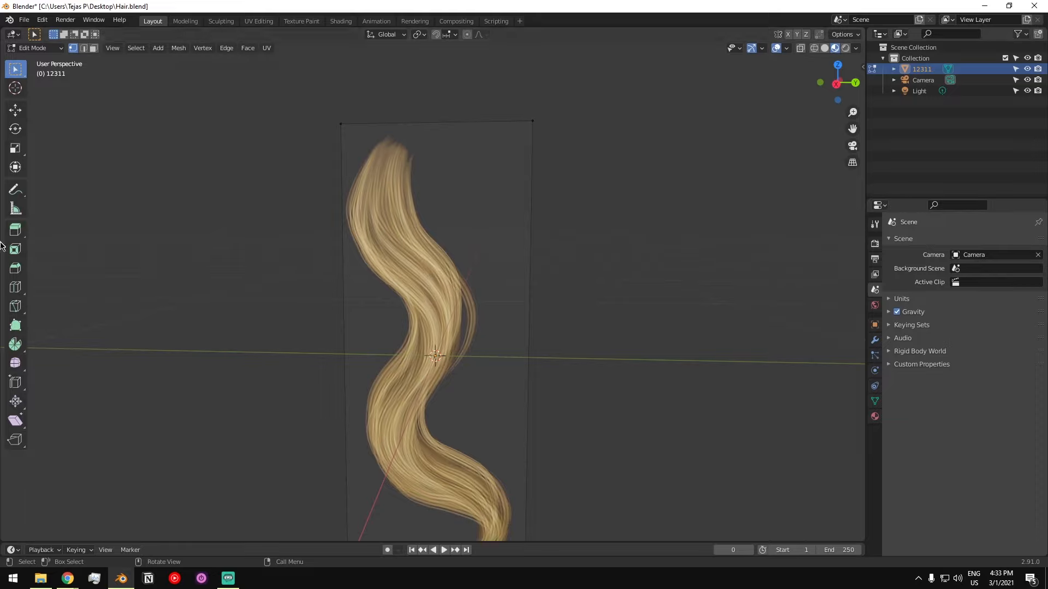
- Start a Knife cut on the plane's top edge and trace the upper right side of the strand to its outer bulge
{"action": "left_click", "coordinate": [16, 310]}
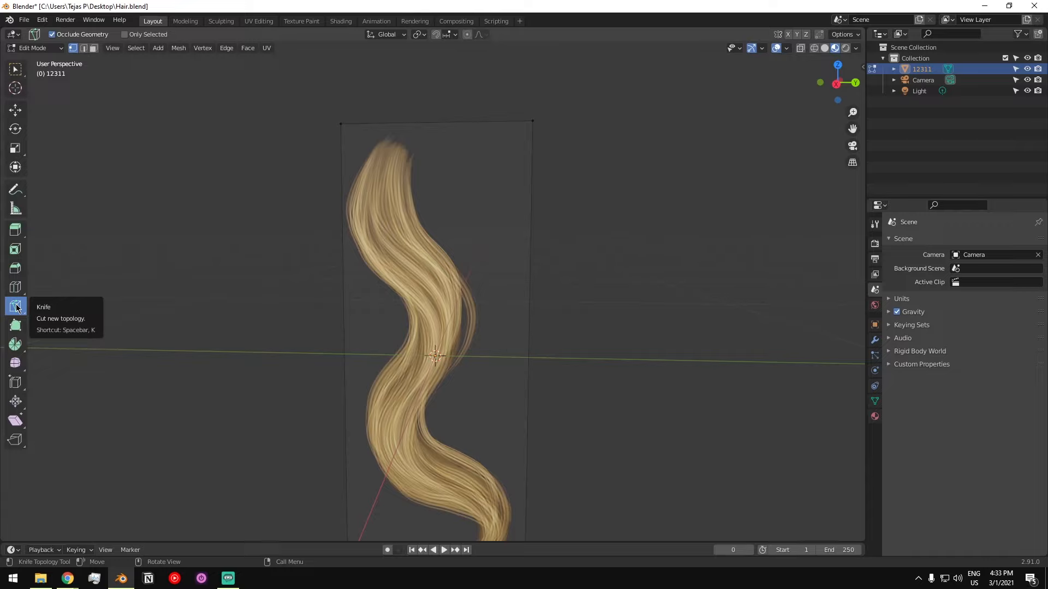
{"action": "left_click", "coordinate": [15, 69]}
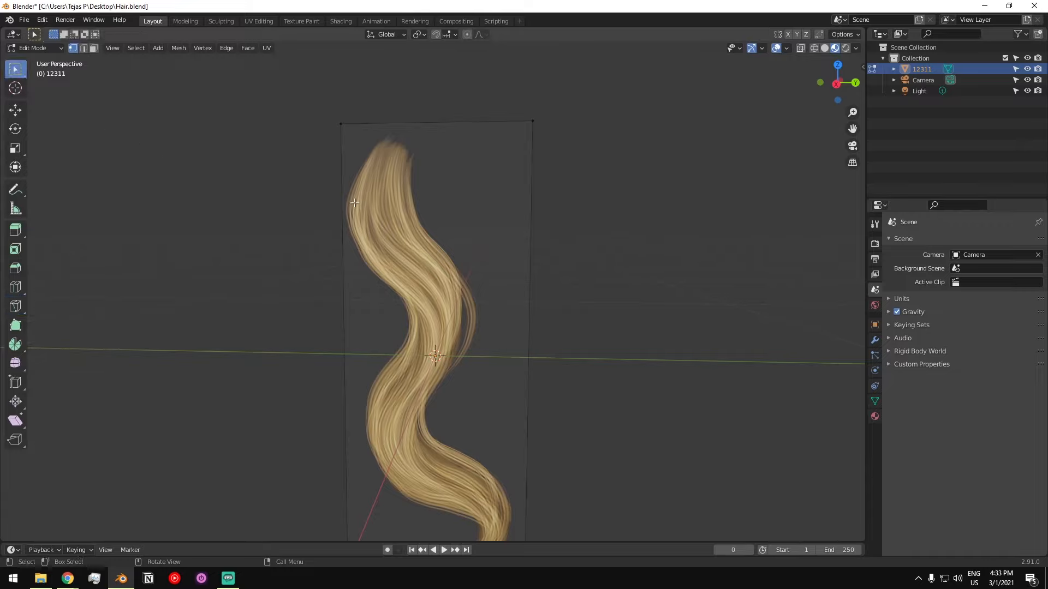
{"action": "key", "text": "k"}
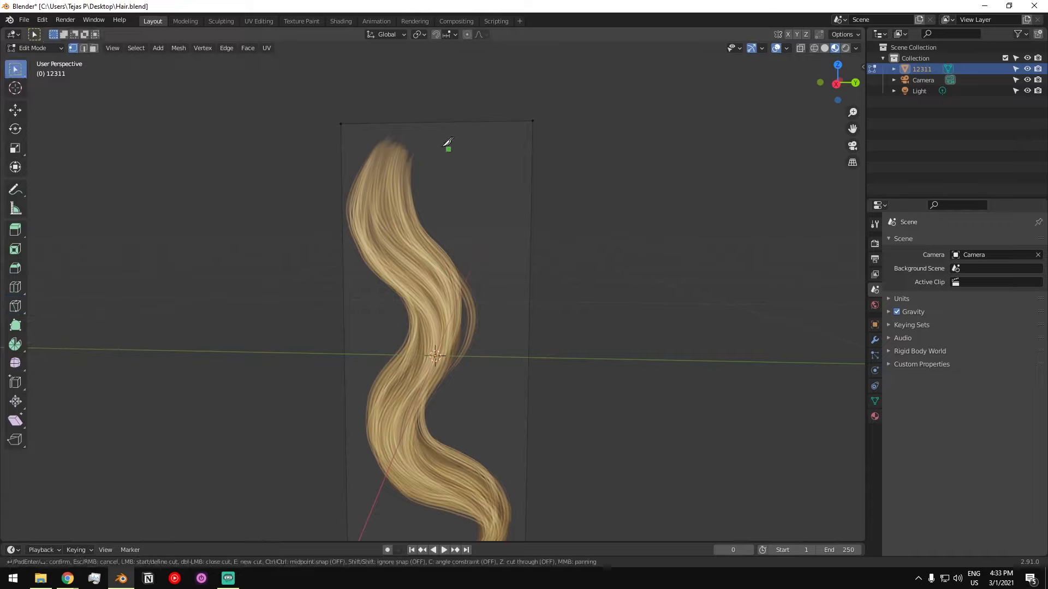
{"action": "scroll", "coordinate": [428, 149], "scroll_direction": "up", "scroll_amount": 2}
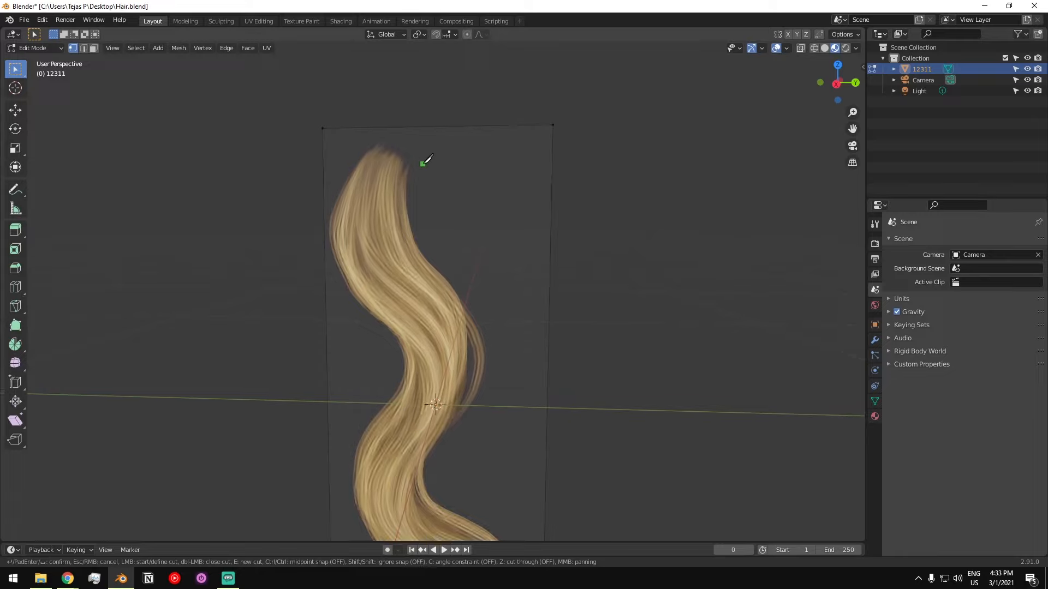
{"action": "left_click", "coordinate": [423, 123]}
{"action": "left_click", "coordinate": [412, 218]}
{"action": "middle_click_drag", "start_coordinate": [416, 262], "coordinate": [461, 192]}
{"action": "left_click", "coordinate": [459, 206]}
{"action": "middle_click_drag", "start_coordinate": [480, 262], "coordinate": [491, 217]}
{"action": "left_click", "coordinate": [489, 217]}
- Continue the Knife cut down the right side of the strand, through the inner bend and around the outside of the curled tip
{"action": "left_click", "coordinate": [481, 287]}
{"action": "left_click", "coordinate": [433, 326]}
{"action": "middle_click_drag", "start_coordinate": [432, 326], "coordinate": [435, 296]}
{"action": "left_click", "coordinate": [440, 325]}
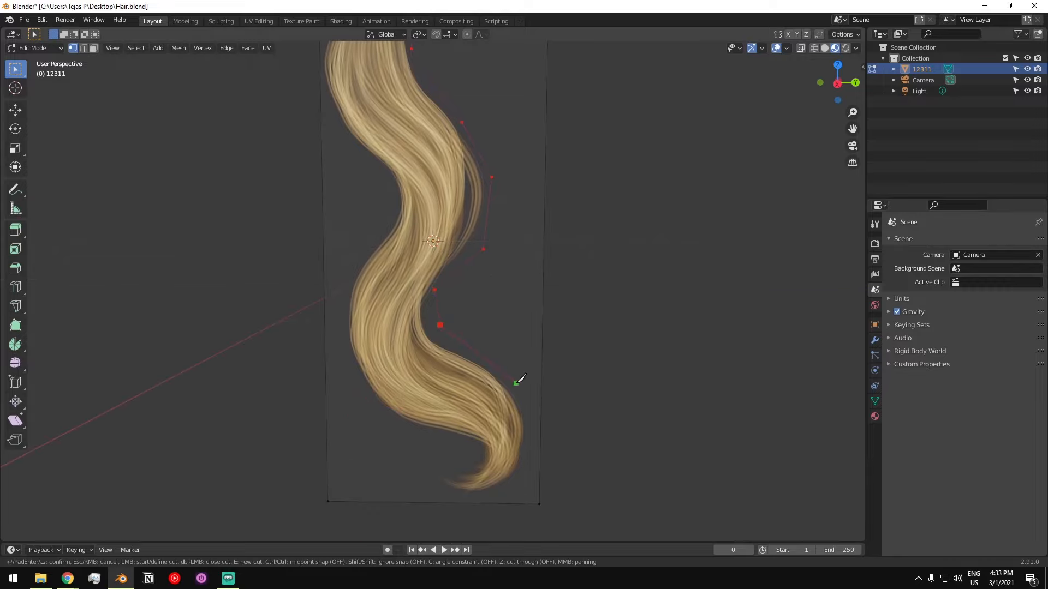
{"action": "left_click", "coordinate": [516, 384]}
{"action": "middle_click_drag", "start_coordinate": [518, 382], "coordinate": [532, 316]}
{"action": "left_click", "coordinate": [527, 422]}
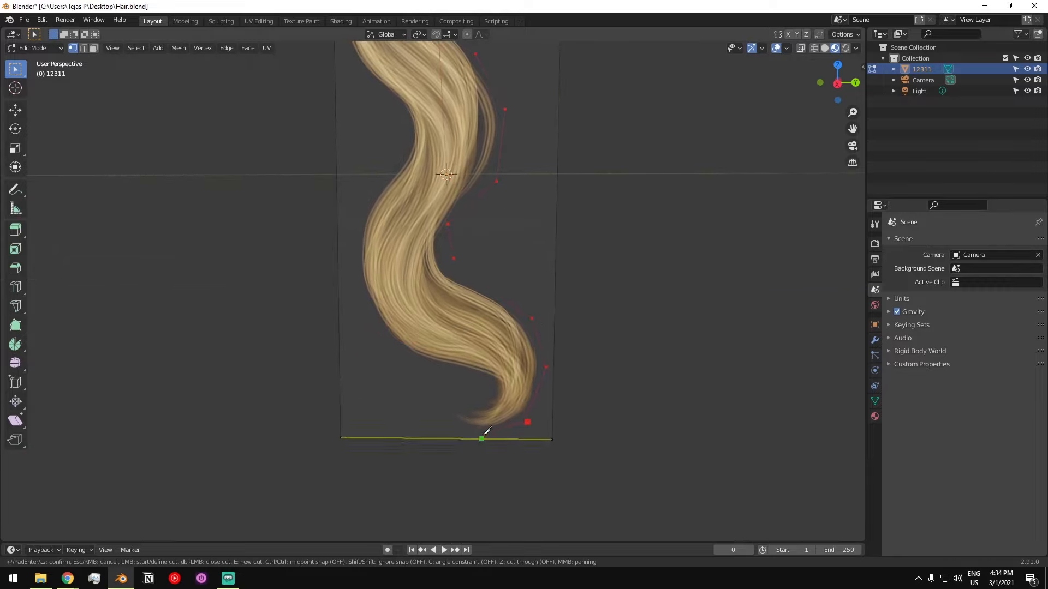
- Trace the Knife cut under the tip and back up the strand's left side to the plane's left edge, and apply the cut
{"action": "left_click", "coordinate": [474, 390]}
{"action": "middle_click_drag", "start_coordinate": [452, 351], "coordinate": [495, 358], "text": "shift"}
{"action": "left_click", "coordinate": [431, 360]}
{"action": "middle_click_drag", "start_coordinate": [409, 300], "coordinate": [440, 387], "text": "shift"}
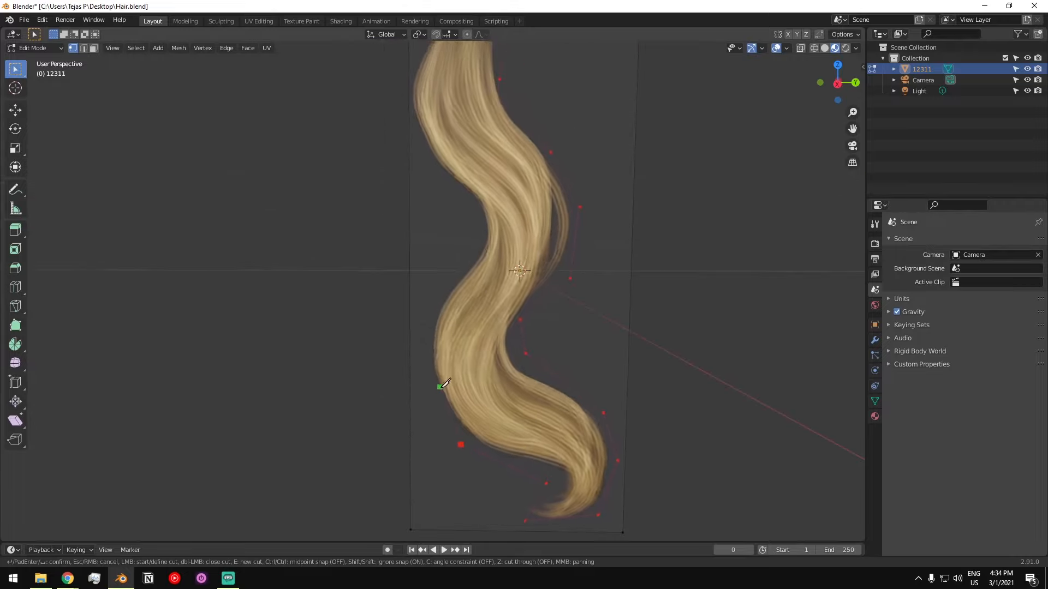
{"action": "left_click", "coordinate": [422, 338]}
{"action": "middle_click_drag", "start_coordinate": [424, 338], "coordinate": [428, 353], "text": "shift"}
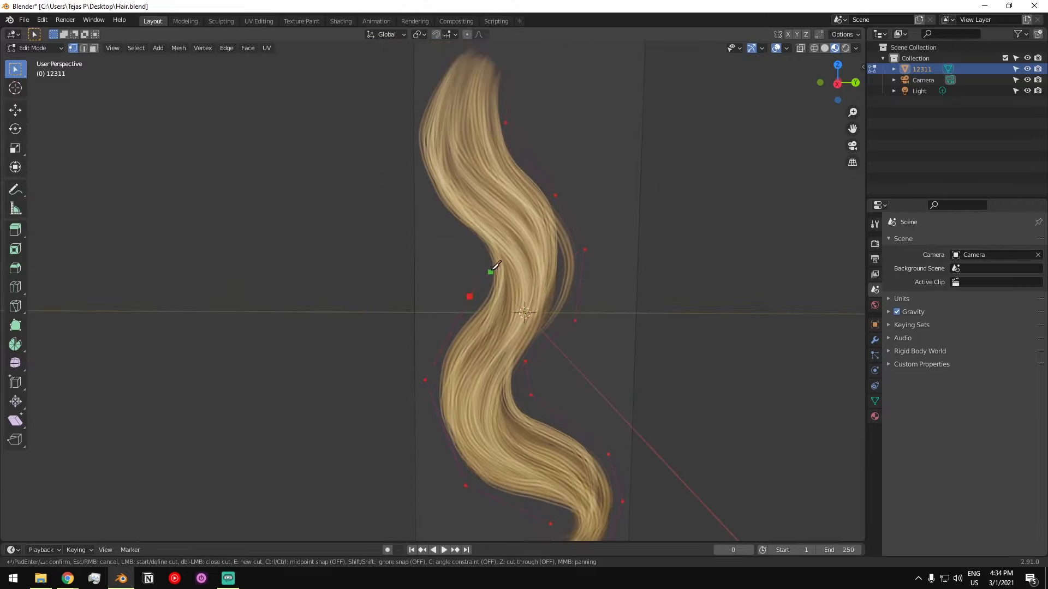
{"action": "middle_click_drag", "start_coordinate": [447, 286], "coordinate": [451, 323], "text": "shift"}
{"action": "left_click", "coordinate": [428, 281]}
{"action": "scroll", "coordinate": [546, 246], "scroll_direction": "down", "scroll_amount": 3}
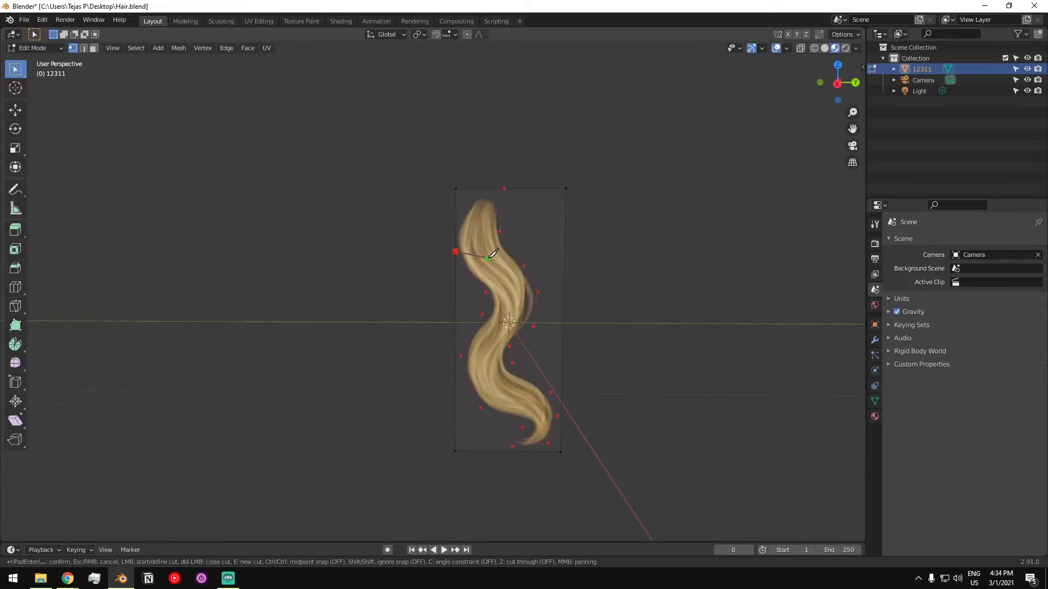
{"action": "scroll", "coordinate": [493, 253], "scroll_direction": "up", "scroll_amount": 2}
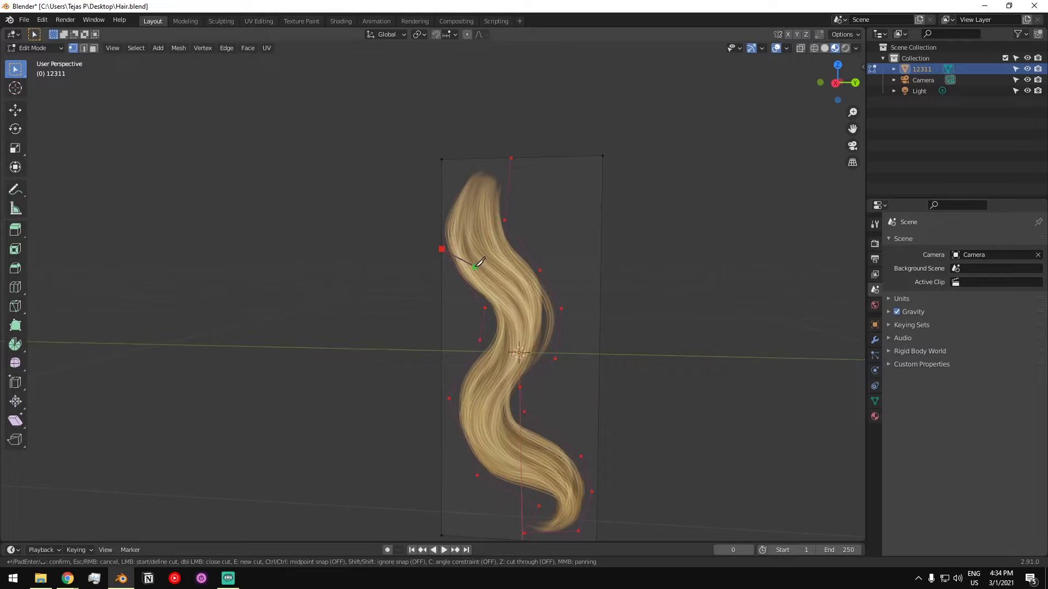
{"action": "key", "text": "Return"}
- Examine the cut outline from several angles and check which faces it separates in face selection mode
{"action": "scroll", "coordinate": [491, 255], "scroll_direction": "down", "scroll_amount": 3}
{"action": "middle_click_drag", "start_coordinate": [497, 256], "coordinate": [485, 258]}
{"action": "scroll", "coordinate": [485, 258], "scroll_direction": "up", "scroll_amount": 2}
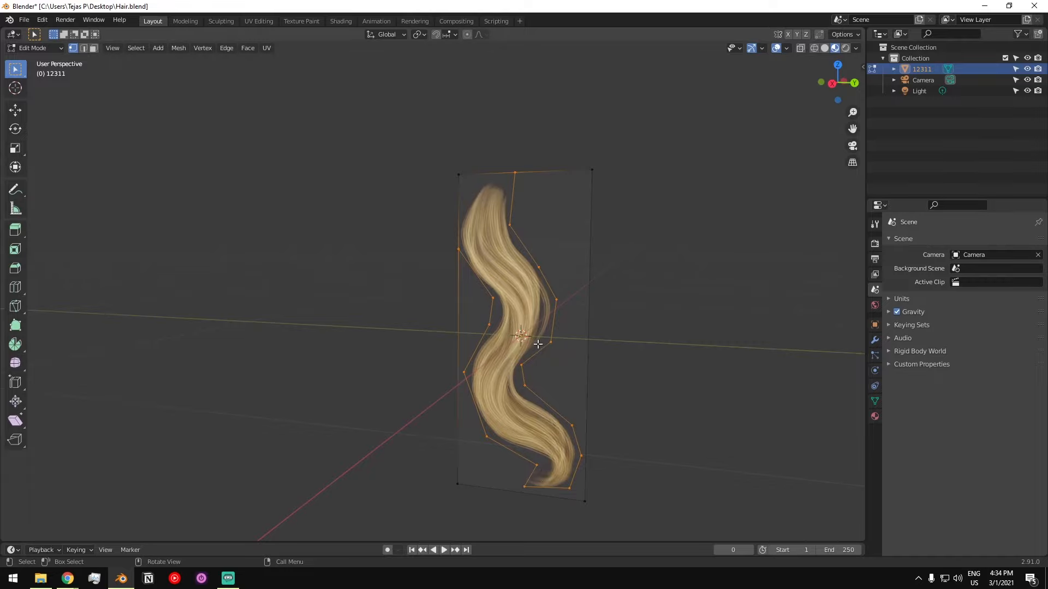
{"action": "scroll", "coordinate": [538, 344], "scroll_direction": "up", "scroll_amount": 1}
{"action": "middle_click_drag", "start_coordinate": [495, 481], "coordinate": [513, 476]}
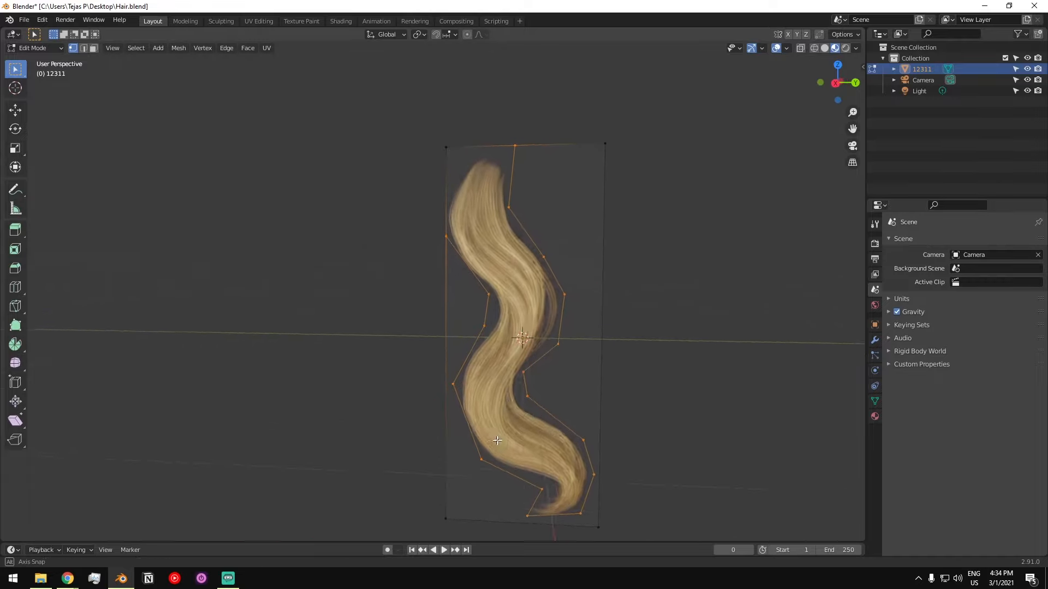
{"action": "key", "text": "3"}
{"action": "left_click", "coordinate": [577, 265]}
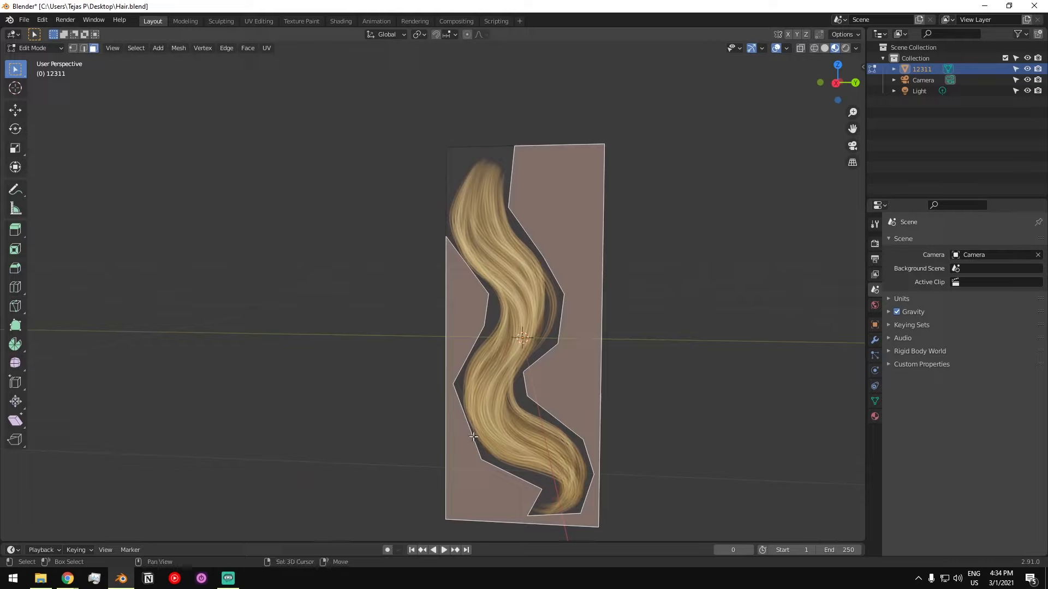
{"action": "left_click", "coordinate": [471, 178], "text": "shift"}
{"action": "left_click", "coordinate": [579, 214]}
{"action": "left_click", "coordinate": [734, 277]}
{"action": "key", "text": "1"}
{"action": "left_click", "coordinate": [536, 244]}
{"action": "middle_click_drag", "start_coordinate": [536, 243], "coordinate": [534, 237]}
{"action": "scroll", "coordinate": [533, 237], "scroll_direction": "down", "scroll_amount": 1}
{"action": "scroll", "coordinate": [533, 239], "scroll_direction": "up", "scroll_amount": 1}
{"action": "scroll", "coordinate": [530, 320], "scroll_direction": "down", "scroll_amount": 2}
{"action": "middle_click_drag", "start_coordinate": [514, 319], "coordinate": [531, 302]}
{"action": "scroll", "coordinate": [533, 320], "scroll_direction": "up", "scroll_amount": 2}
{"action": "middle_click_drag", "start_coordinate": [531, 301], "coordinate": [516, 298]}
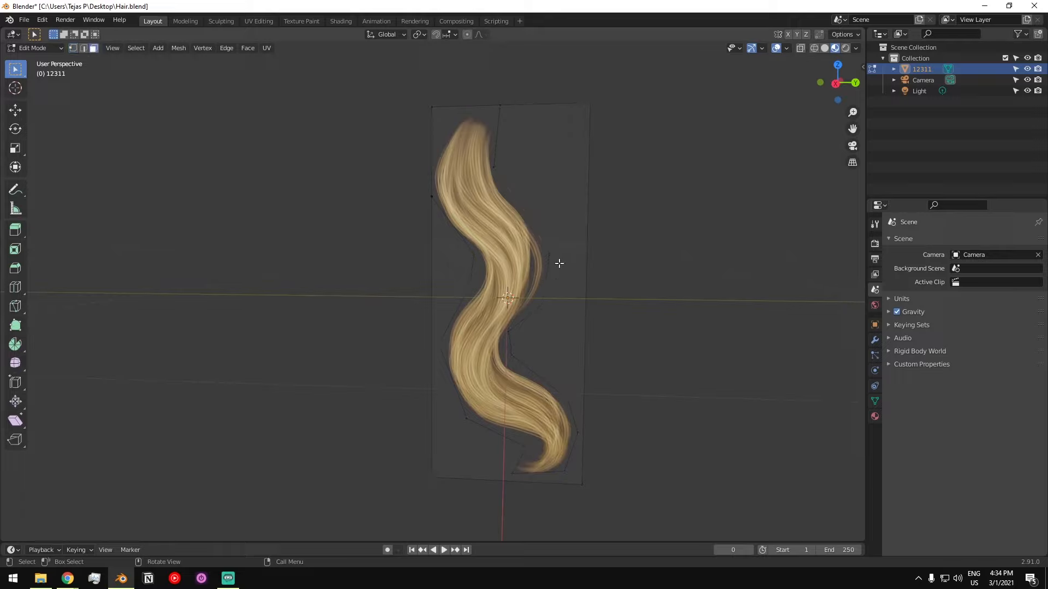
- Select the outer face surrounding the strand and delete it, keeping only the hair-shaped face
{"action": "key", "text": "a"}
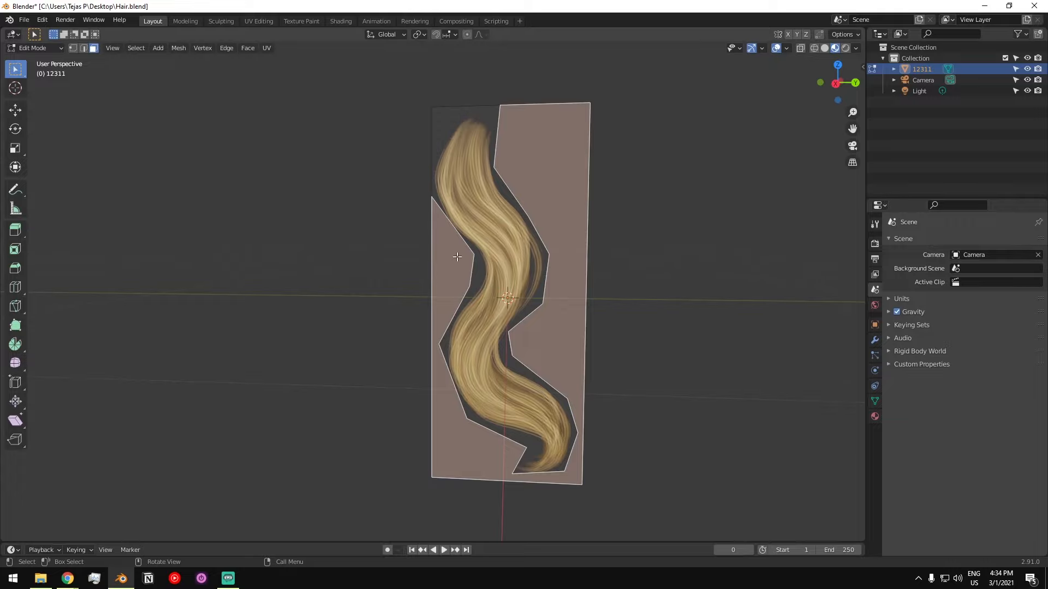
{"action": "middle_click_drag", "start_coordinate": [457, 256], "coordinate": [585, 235]}
{"action": "mouse_move", "coordinate": [542, 197]}
{"action": "middle_mouse_down"}
{"action": "mouse_move", "coordinate": [552, 192]}
{"action": "mouse_move", "coordinate": [555, 228]}
{"action": "mouse_move", "coordinate": [555, 197]}
{"action": "middle_mouse_up"}
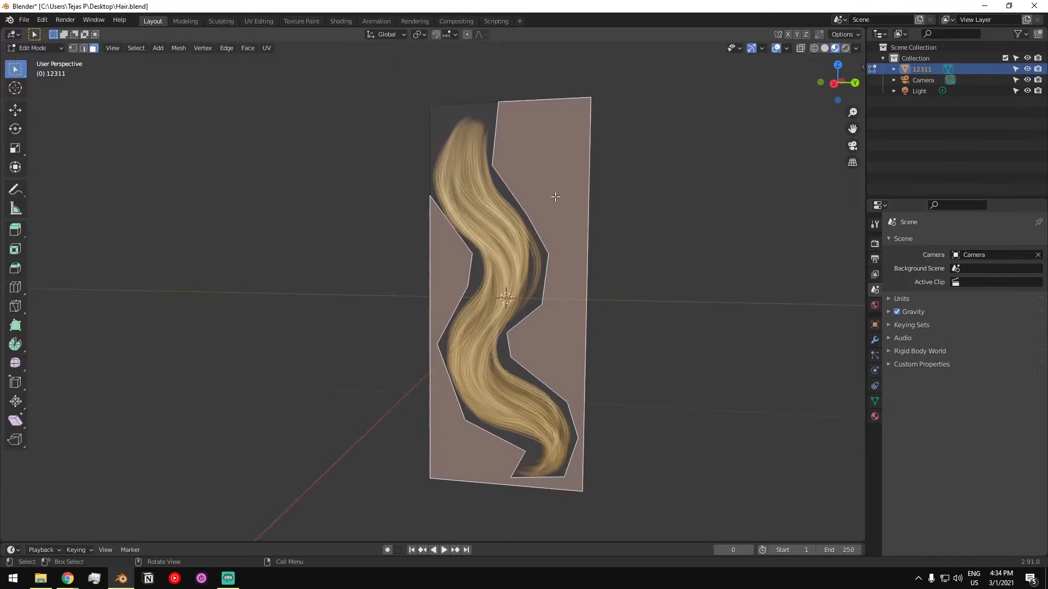
{"action": "key", "text": "x"}
{"action": "left_click", "coordinate": [556, 199]}
{"action": "middle_click_drag", "start_coordinate": [534, 199], "coordinate": [543, 200]}
{"action": "scroll", "coordinate": [492, 184], "scroll_direction": "up", "scroll_amount": 2}
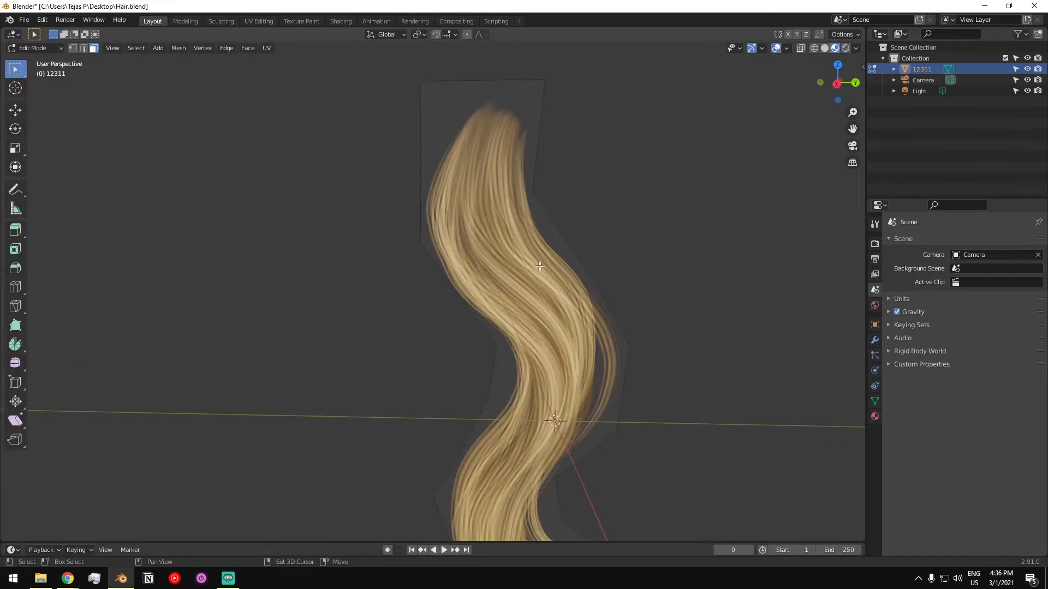
- Connect the first three pairs of opposite outline vertices across the upper half of the strand with edges
{"action": "scroll", "coordinate": [539, 266], "scroll_direction": "down", "scroll_amount": 2}
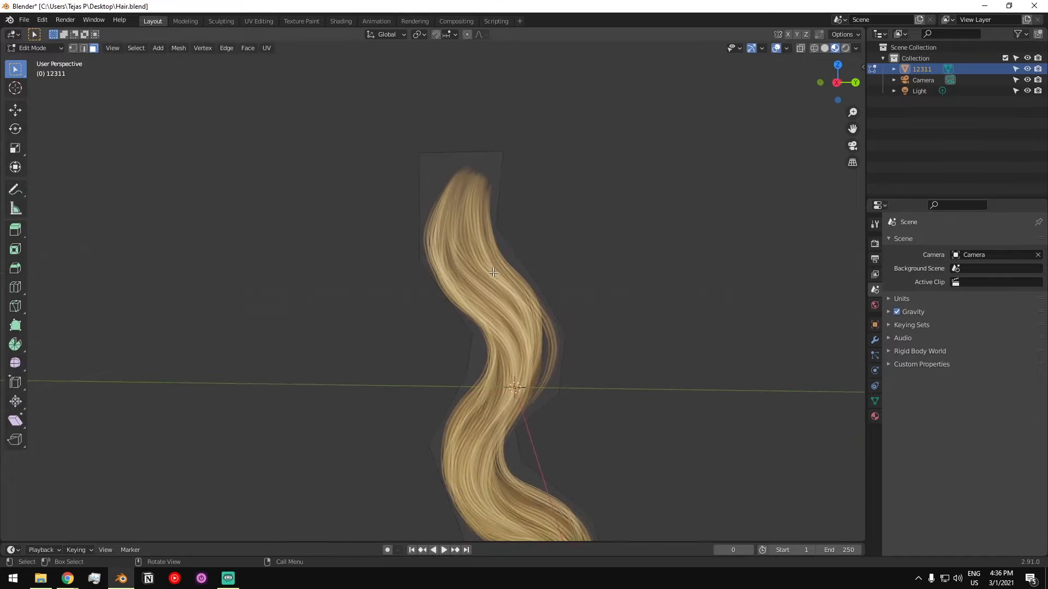
{"action": "scroll", "coordinate": [491, 266], "scroll_direction": "up", "scroll_amount": 2}
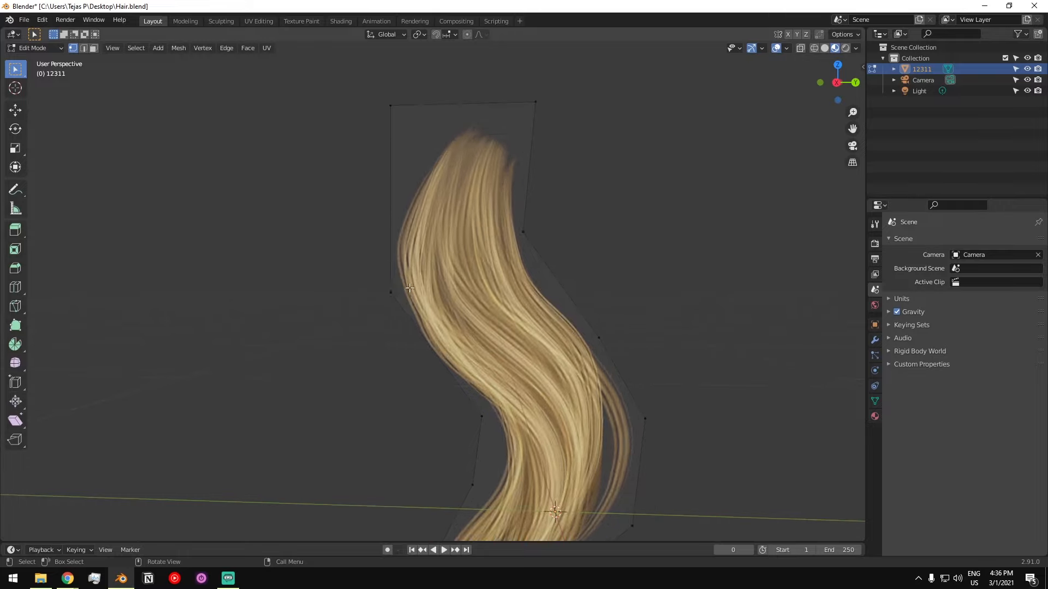
{"action": "middle_click_drag", "start_coordinate": [526, 232], "coordinate": [502, 249]}
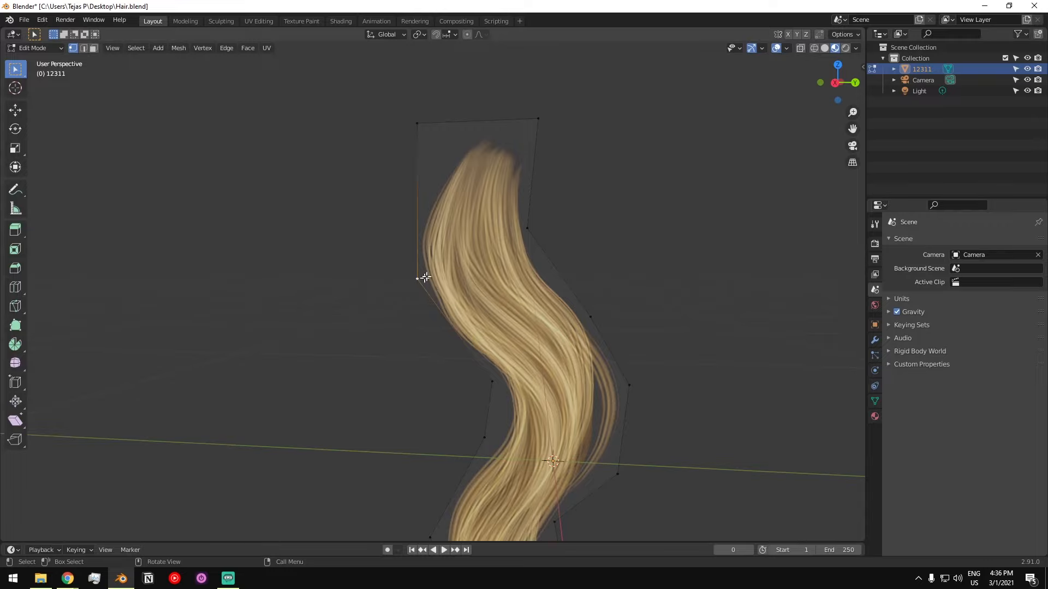
{"action": "middle_click_drag", "start_coordinate": [543, 233], "coordinate": [524, 236]}
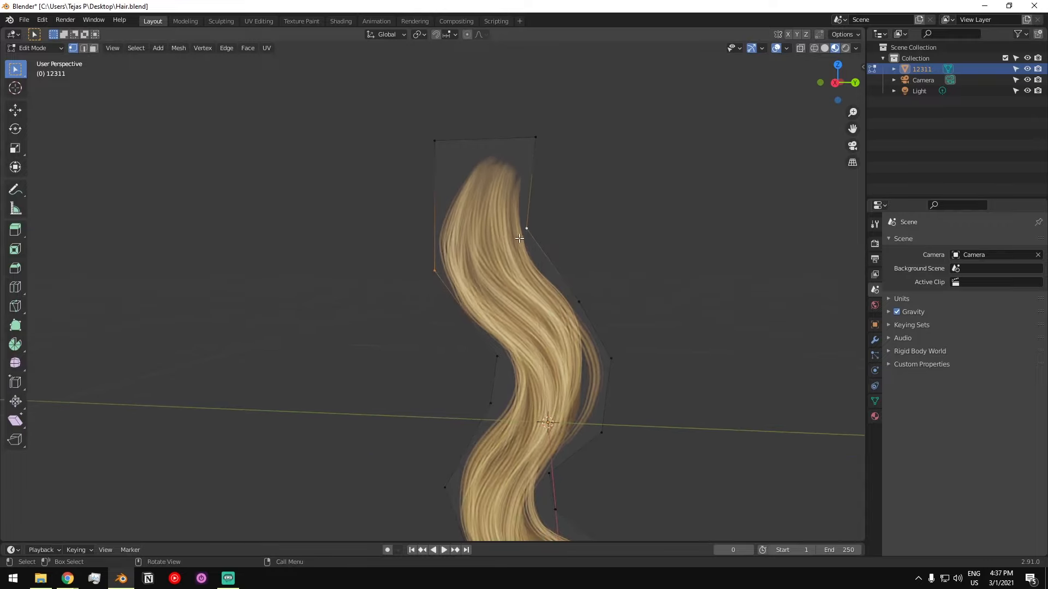
{"action": "middle_click_drag", "start_coordinate": [502, 297], "coordinate": [497, 373]}
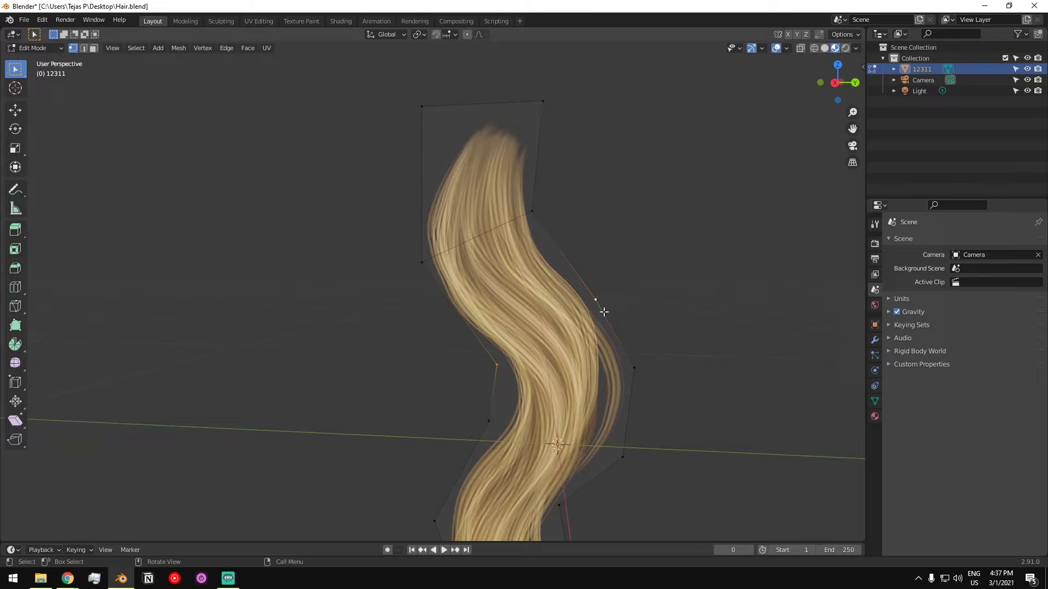
{"action": "scroll", "coordinate": [553, 371], "scroll_direction": "down", "scroll_amount": 1, "text": "shift"}
{"action": "scroll", "coordinate": [611, 350], "scroll_direction": "down", "scroll_amount": 2, "text": "shift"}
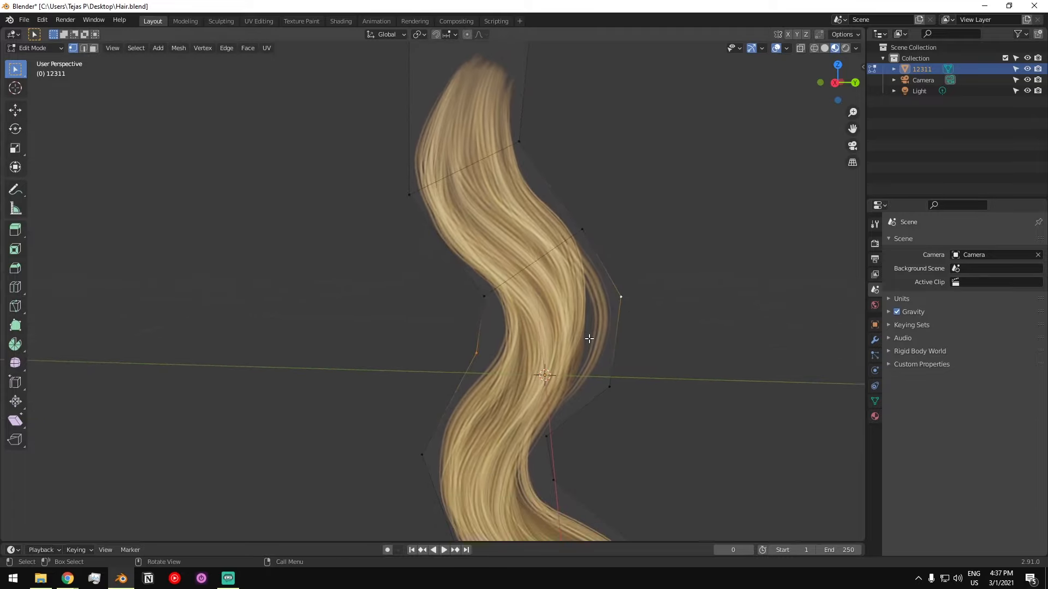
{"action": "scroll", "coordinate": [551, 380], "scroll_direction": "down", "scroll_amount": 2, "text": "shift"}
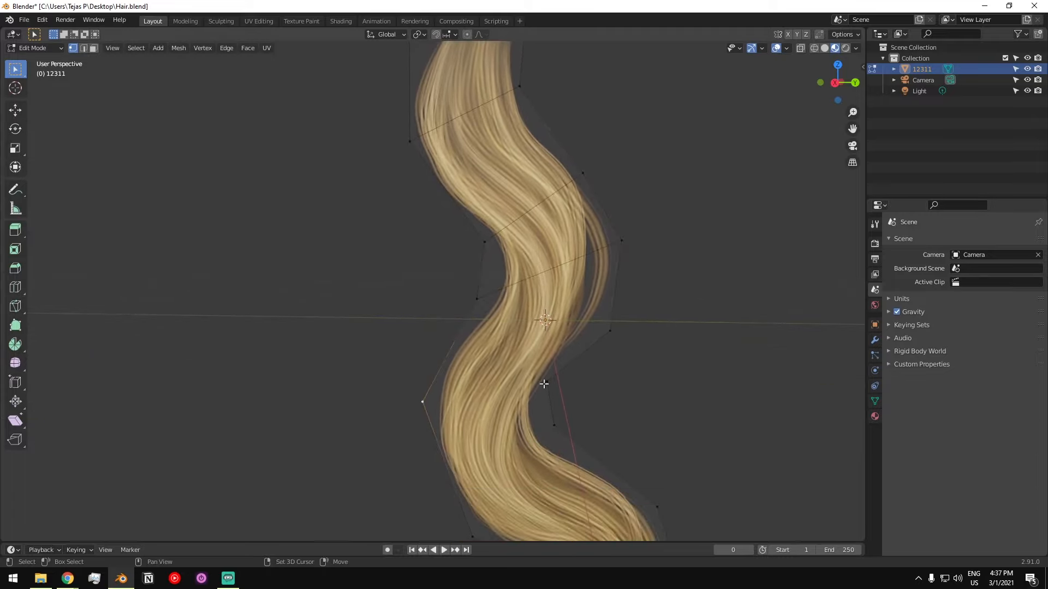
- Connect the opposite outline vertices across the lower half of the strand with edges, down to the curled tip
{"action": "middle_click_drag", "start_coordinate": [532, 412], "coordinate": [536, 354], "text": "shift"}
{"action": "left_click", "coordinate": [478, 476]}
{"action": "left_click", "coordinate": [560, 362], "text": "shift"}
{"action": "middle_click_drag", "start_coordinate": [568, 419], "coordinate": [570, 395], "text": "shift"}
{"action": "left_click", "coordinate": [540, 441]}
{"action": "scroll", "coordinate": [547, 425], "scroll_direction": "down", "scroll_amount": 2, "text": "shift"}
{"action": "scroll", "coordinate": [571, 395], "scroll_direction": "up", "scroll_amount": 1}
{"action": "scroll", "coordinate": [524, 305], "scroll_direction": "down", "scroll_amount": 4}
- Add a vertex with a loop cut on the left outline edge of the large face at the middle of the strand
{"action": "middle_click_drag", "start_coordinate": [485, 250], "coordinate": [504, 356], "text": "shift"}
{"action": "left_click", "coordinate": [541, 314]}
{"action": "left_click", "coordinate": [506, 342], "text": "shift"}
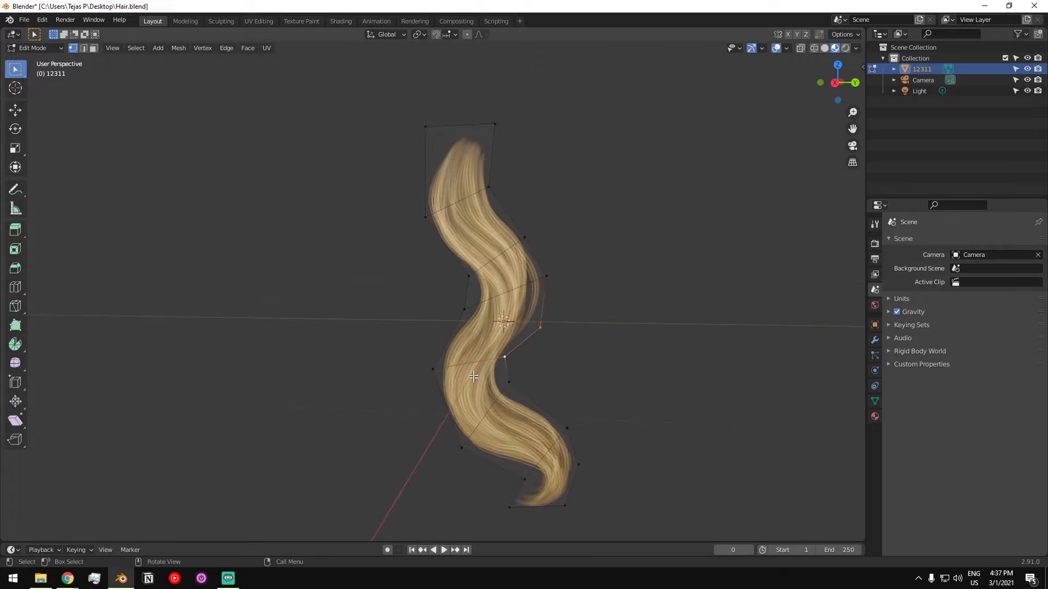
{"action": "scroll", "coordinate": [466, 290], "scroll_direction": "up", "scroll_amount": 5}
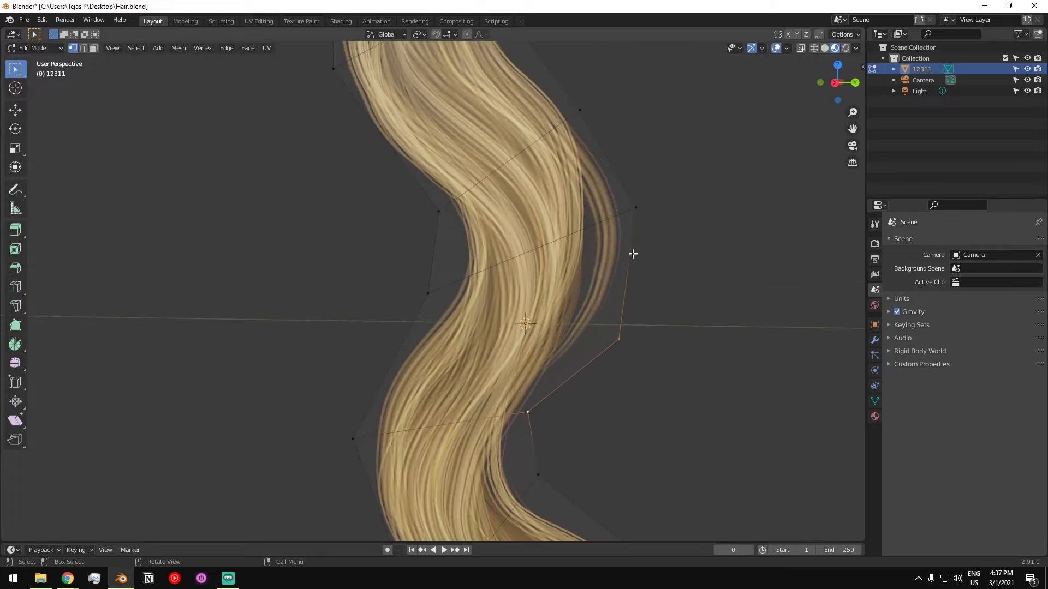
{"action": "key", "text": "3"}
{"action": "left_click", "coordinate": [499, 329]}
{"action": "key", "text": "1"}
{"action": "scroll", "coordinate": [518, 337], "scroll_direction": "down", "scroll_amount": 2}
{"action": "middle_click_drag", "start_coordinate": [516, 338], "coordinate": [503, 318], "text": "shift"}
{"action": "scroll", "coordinate": [518, 320], "scroll_direction": "up", "scroll_amount": 1}
{"action": "scroll", "coordinate": [421, 337], "scroll_direction": "up", "scroll_amount": 1}
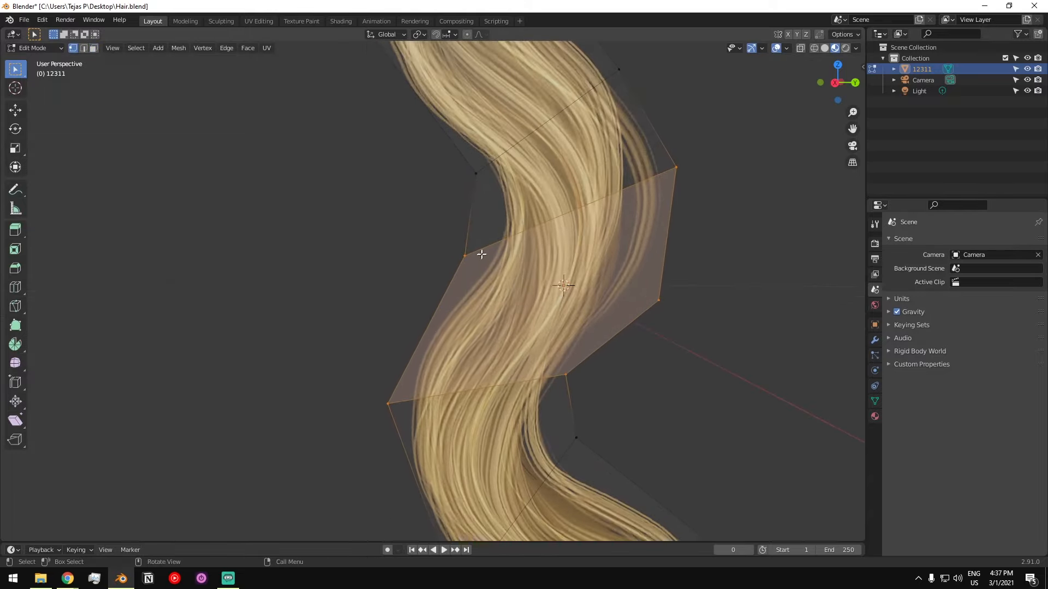
{"action": "key", "text": "ctrl+r"}
{"action": "left_click", "coordinate": [427, 326]}
{"action": "left_click", "coordinate": [430, 326]}
- Connect the new left vertex to the unconnected right outline vertex across the middle of the strand
{"action": "scroll", "coordinate": [451, 339], "scroll_direction": "up", "scroll_amount": 2}
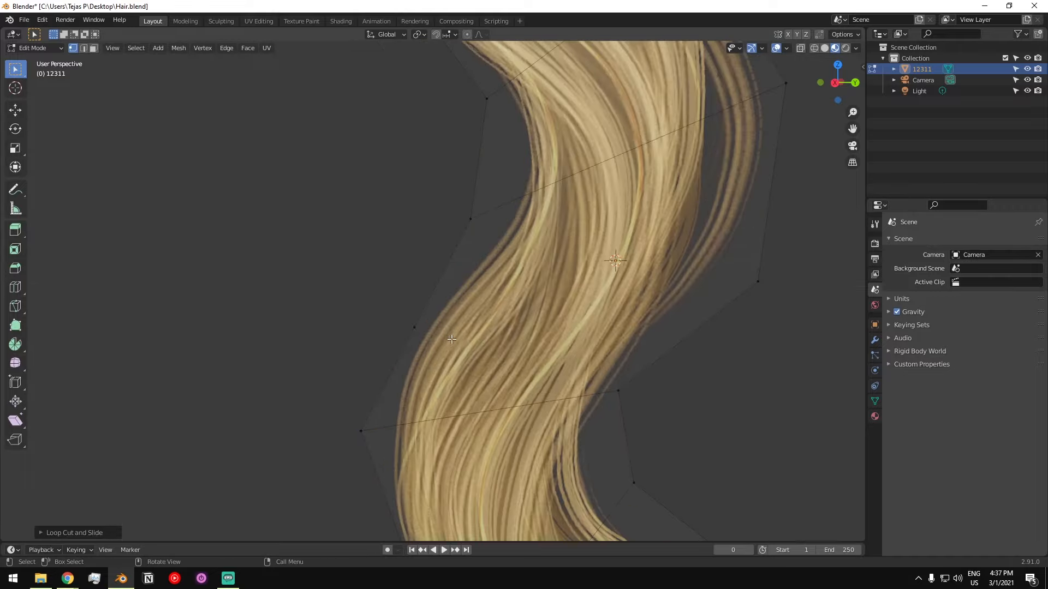
{"action": "scroll", "coordinate": [412, 330], "scroll_direction": "down", "scroll_amount": 2}
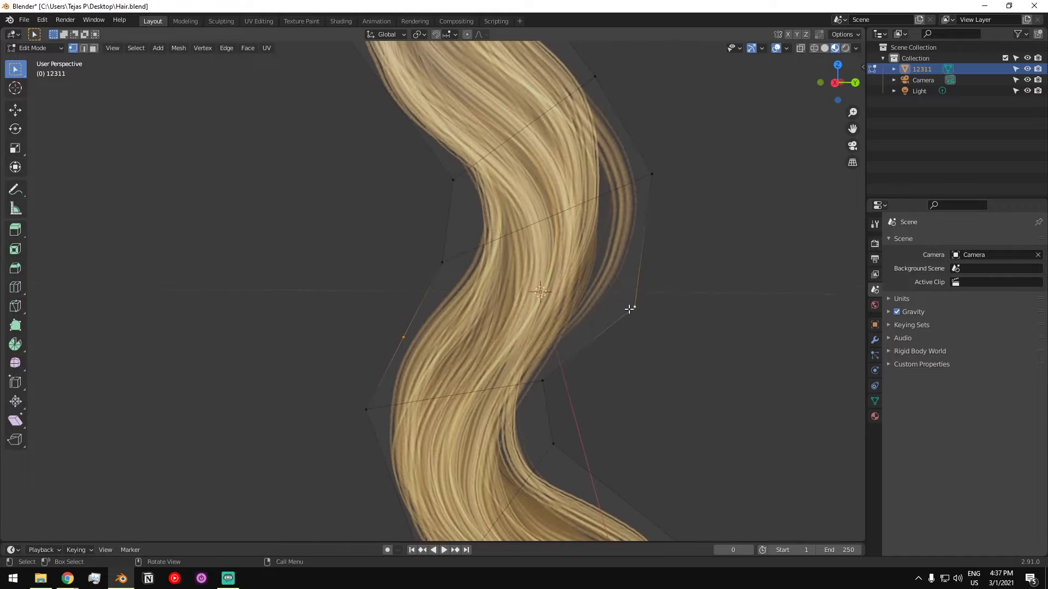
{"action": "key", "text": "j"}
{"action": "scroll", "coordinate": [624, 318], "scroll_direction": "down", "scroll_amount": 4}
{"action": "middle_click_drag", "start_coordinate": [556, 277], "coordinate": [535, 305], "text": "shift"}
- Add a vertex on the inner edge of the curled tip with a loop cut and connect it to the opposite outer vertex
{"action": "scroll", "coordinate": [531, 291], "scroll_direction": "up", "scroll_amount": 2}
{"action": "middle_click_drag", "start_coordinate": [540, 474], "coordinate": [521, 324], "text": "shift"}
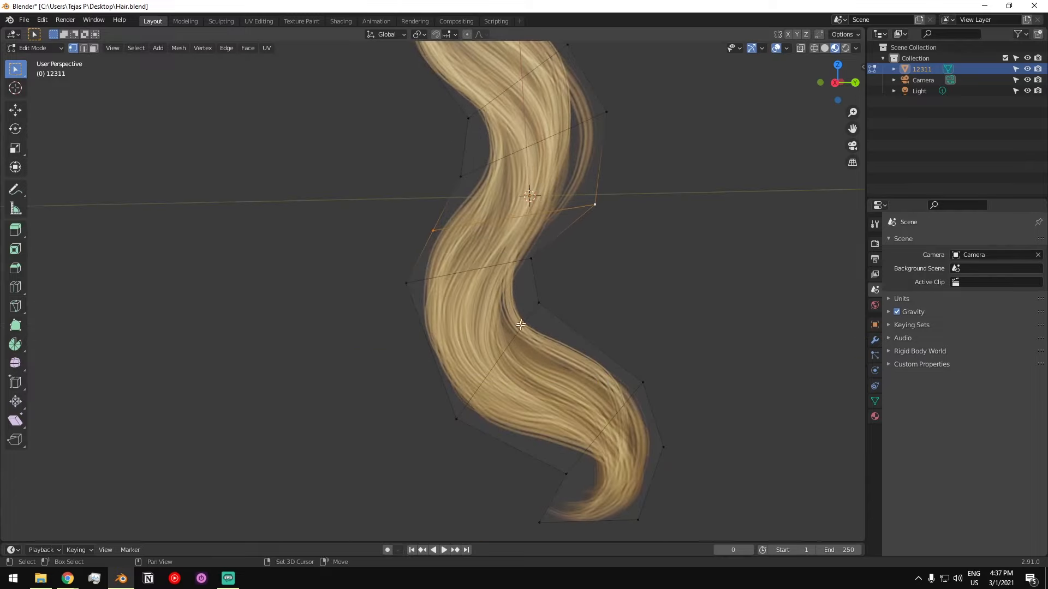
{"action": "scroll", "coordinate": [572, 437], "scroll_direction": "down", "scroll_amount": 1}
{"action": "middle_click_drag", "start_coordinate": [572, 438], "coordinate": [561, 314], "text": "shift"}
{"action": "scroll", "coordinate": [568, 328], "scroll_direction": "up", "scroll_amount": 3}
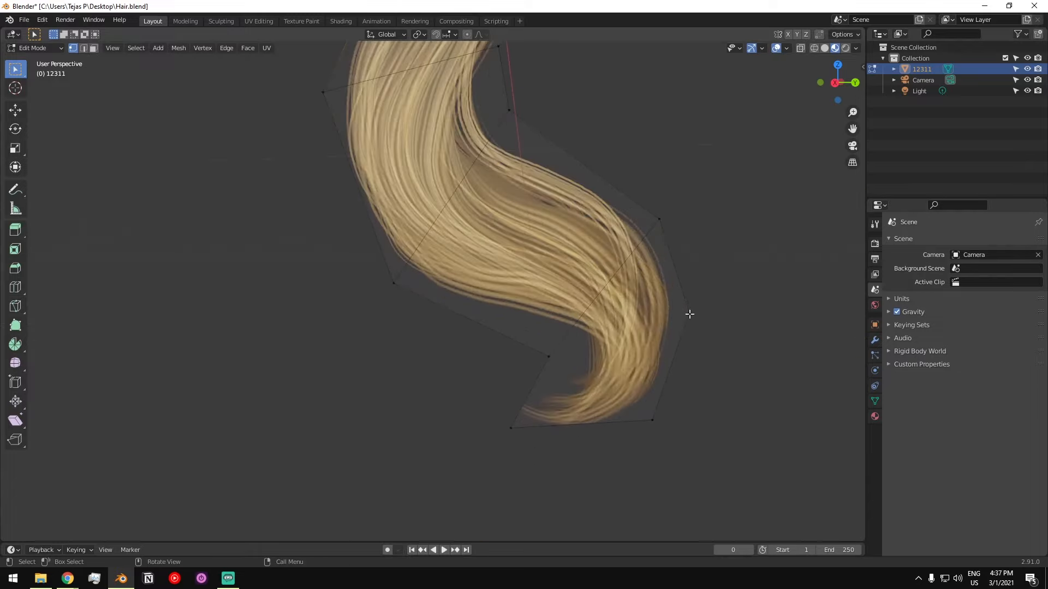
{"action": "scroll", "coordinate": [592, 377], "scroll_direction": "up", "scroll_amount": 1}
{"action": "key", "text": "ctrl+r"}
{"action": "left_click", "coordinate": [530, 394]}
{"action": "left_click", "coordinate": [528, 393]}
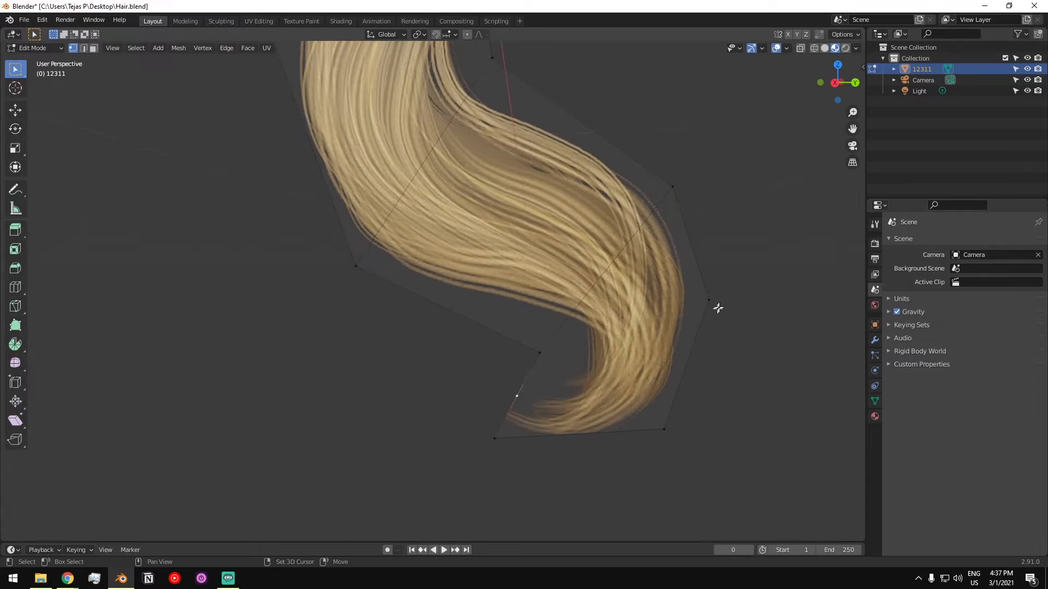
{"action": "scroll", "coordinate": [701, 311], "scroll_direction": "down", "scroll_amount": 5}
{"action": "middle_click_drag", "start_coordinate": [518, 271], "coordinate": [497, 355]}
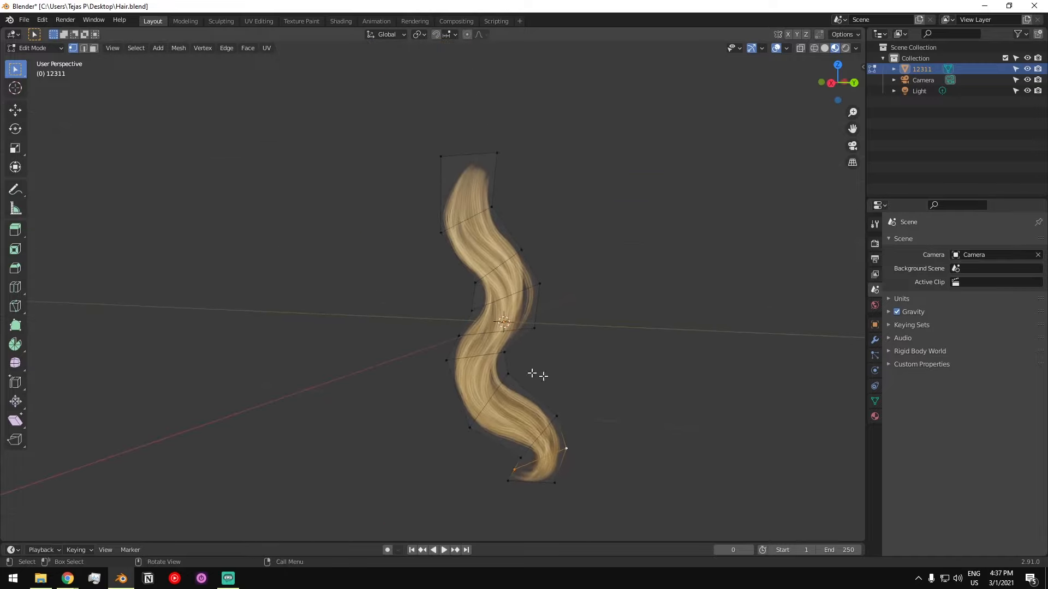
{"action": "left_click", "coordinate": [228, 578]}
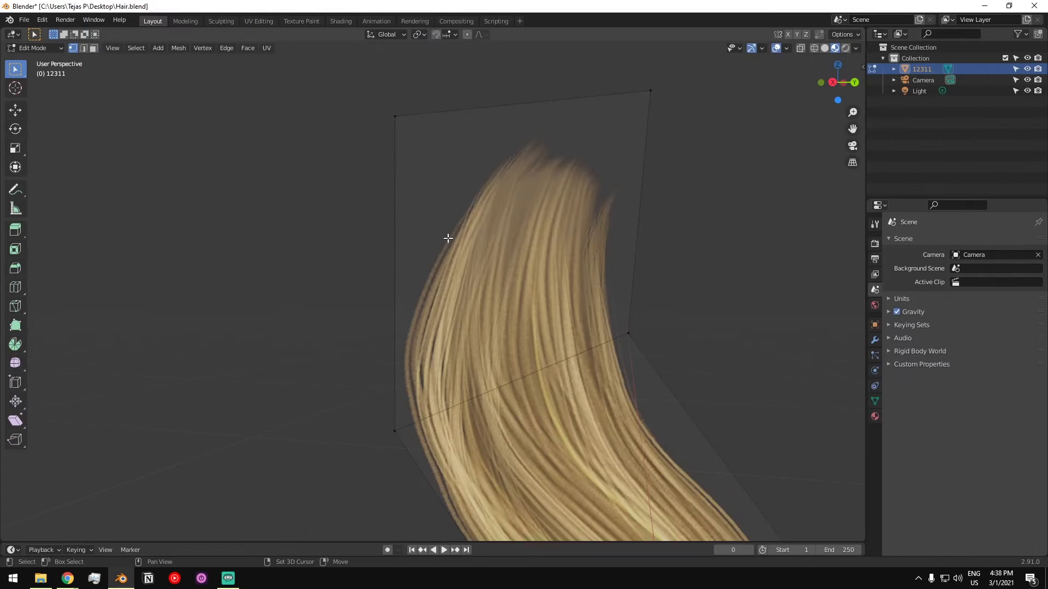
{"action": "middle_click_drag", "start_coordinate": [448, 239], "coordinate": [443, 243], "text": "shift"}
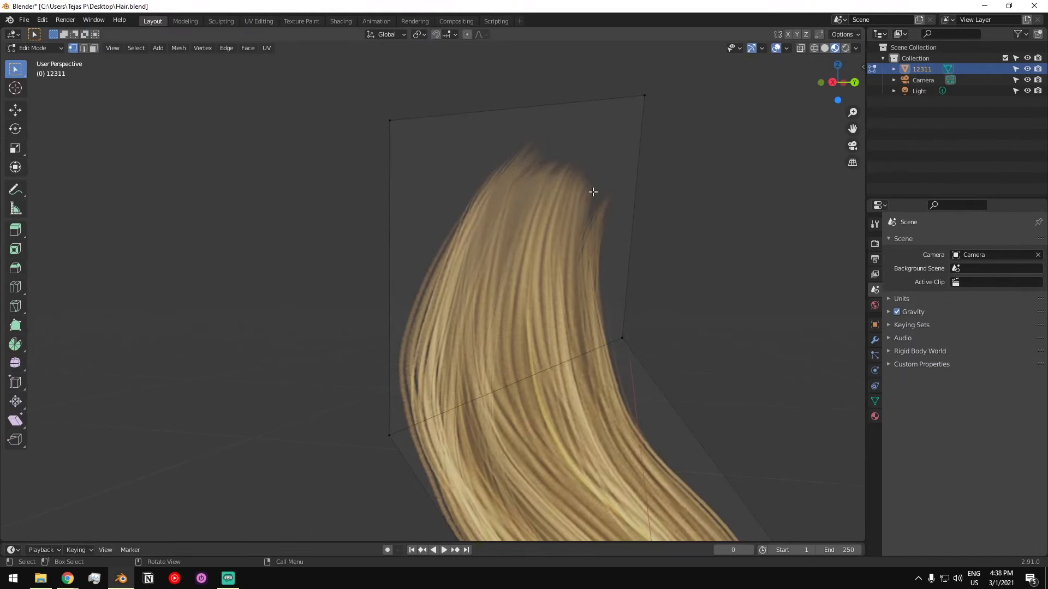
- Cut along the outline of the strand's upper end with the Knife tool and delete the excess face outside it
{"action": "key", "text": "k"}
{"action": "left_click", "coordinate": [389, 312]}
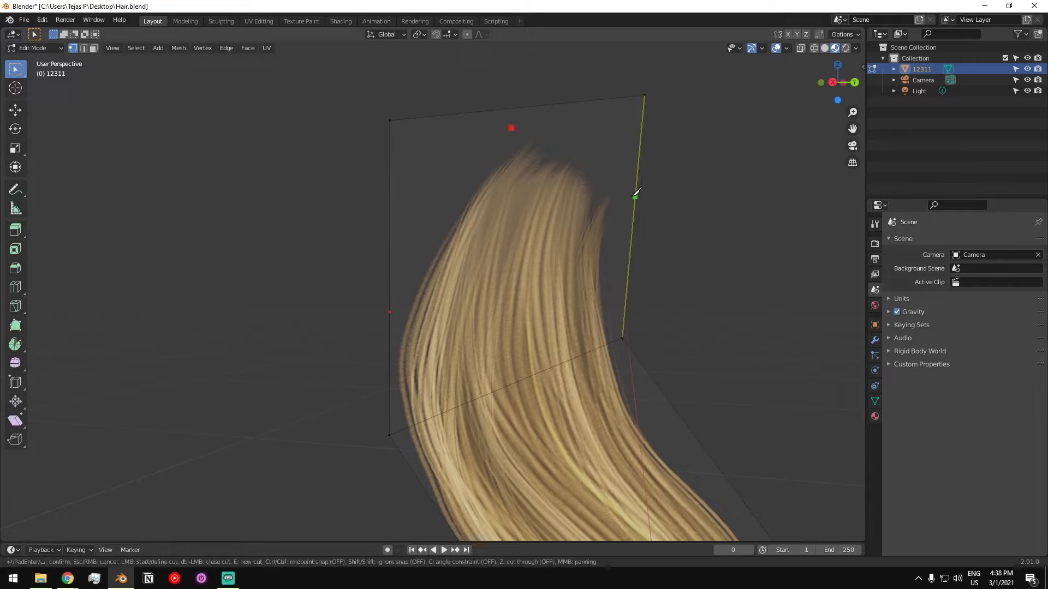
{"action": "key", "text": "Return"}
{"action": "key", "text": "3"}
{"action": "left_click", "coordinate": [449, 167]}
{"action": "key", "text": "x"}
{"action": "left_click", "coordinate": [450, 167]}
- Examine the trimmed strand from several angles in Object Mode with nothing selected
{"action": "middle_click_drag", "start_coordinate": [450, 167], "coordinate": [460, 240], "text": "ctrl"}
{"action": "middle_click_drag", "start_coordinate": [460, 241], "coordinate": [457, 316], "text": "shift"}
{"action": "middle_click_drag", "start_coordinate": [457, 317], "coordinate": [480, 203], "text": "shift"}
{"action": "middle_click_drag", "start_coordinate": [481, 203], "coordinate": [470, 231]}
{"action": "scroll", "coordinate": [473, 213], "scroll_direction": "up", "scroll_amount": 3}
{"action": "scroll", "coordinate": [470, 232], "scroll_direction": "down", "scroll_amount": 2}
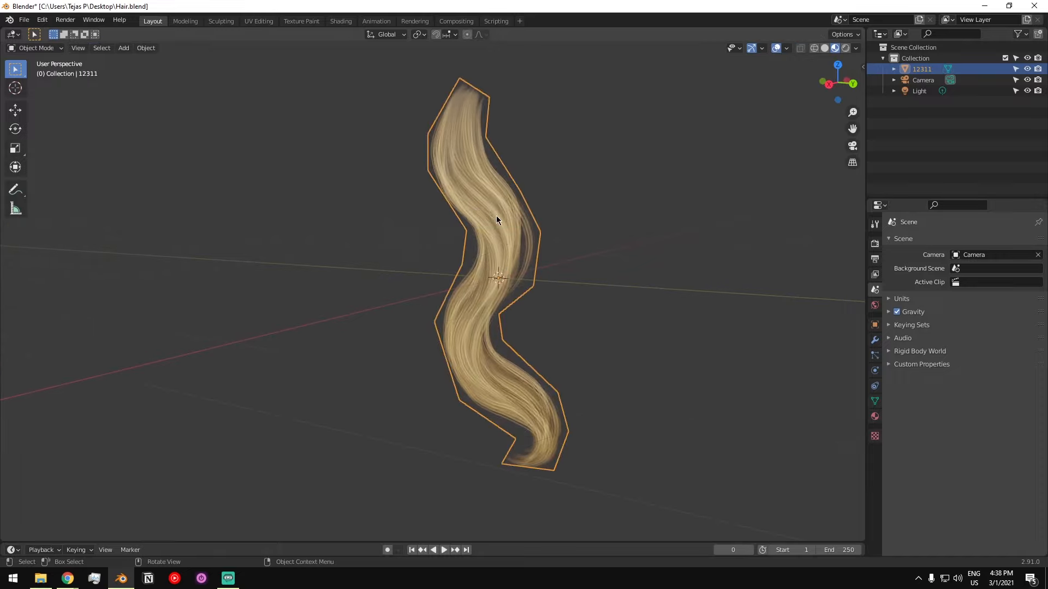
{"action": "mouse_move", "coordinate": [496, 218]}
{"action": "middle_mouse_down"}
{"action": "mouse_move", "coordinate": [520, 227]}
{"action": "mouse_move", "coordinate": [496, 234]}
{"action": "middle_mouse_up"}
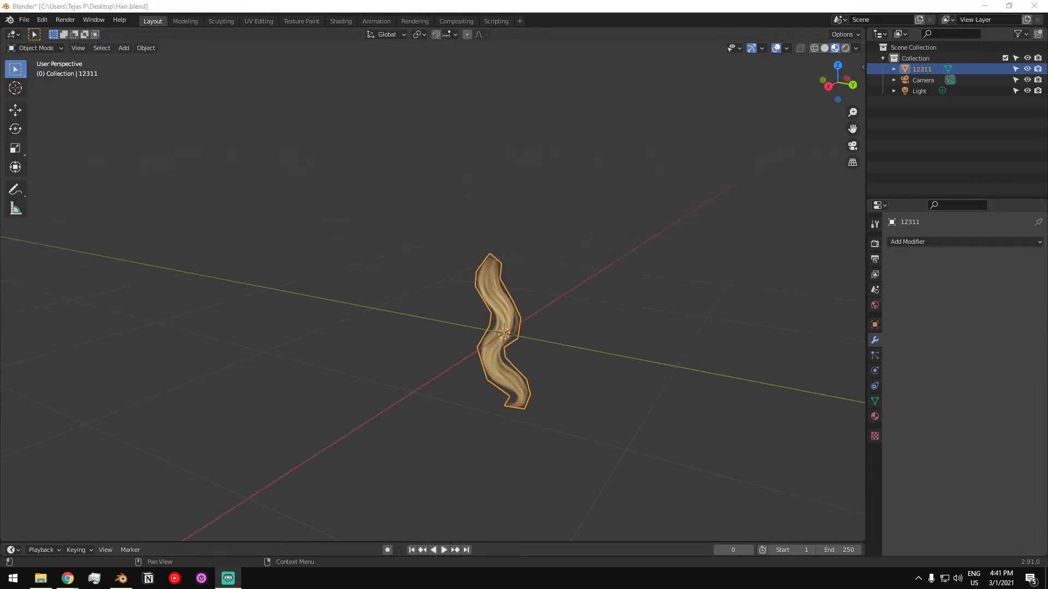
{"action": "left_click", "coordinate": [413, 340]}
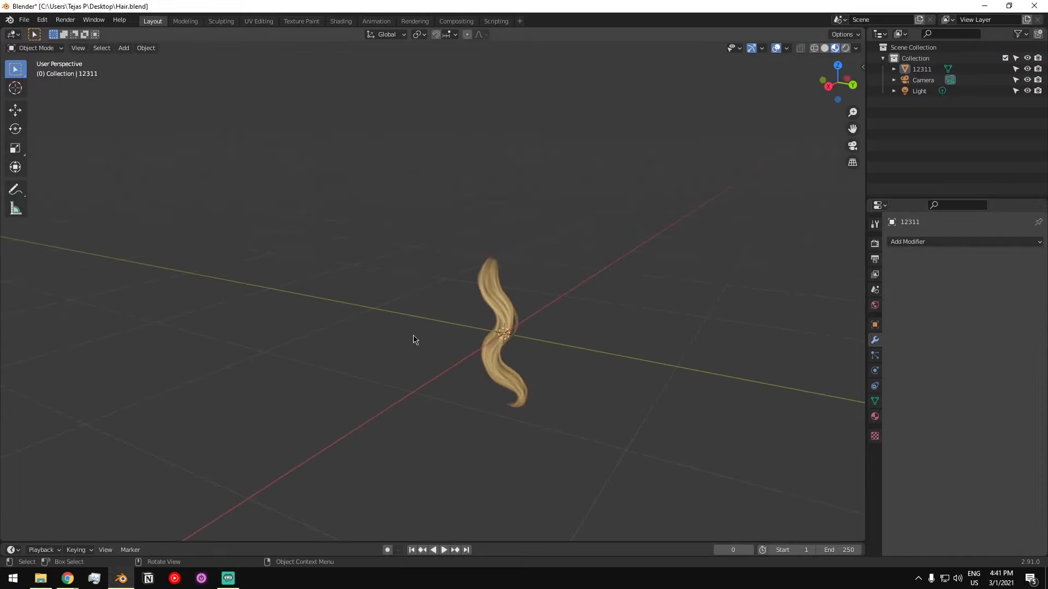
{"action": "middle_click_drag", "start_coordinate": [467, 359], "coordinate": [445, 336]}
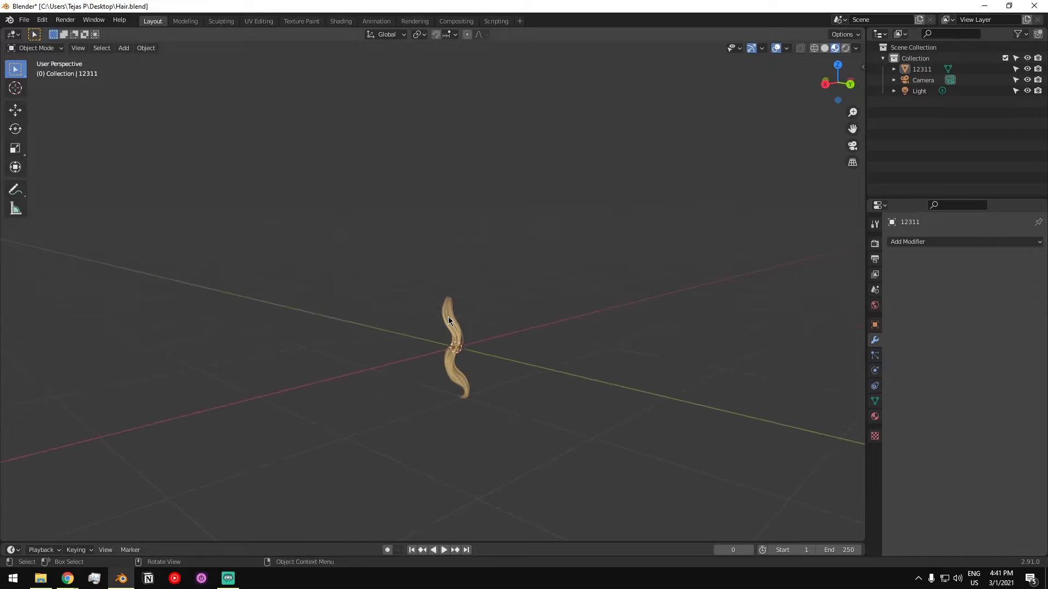
- Move the hair strand away from the origin and add a cube-based sphere at the centre as a stand-in head
{"action": "left_click", "coordinate": [449, 321]}
{"action": "key", "text": "g"}
{"action": "left_click", "coordinate": [268, 385]}
{"action": "left_click", "coordinate": [447, 319]}
{"action": "key", "text": "shift+a"}
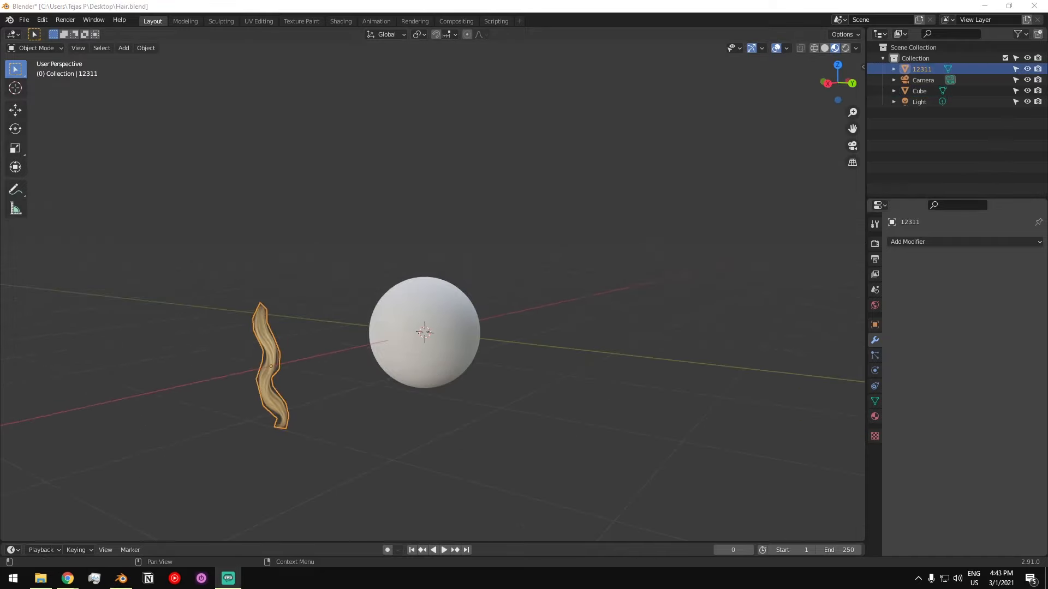
- Open the hair strand's mesh in Edit Mode with vertex selection
{"action": "middle_click_drag", "start_coordinate": [305, 375], "coordinate": [272, 370]}
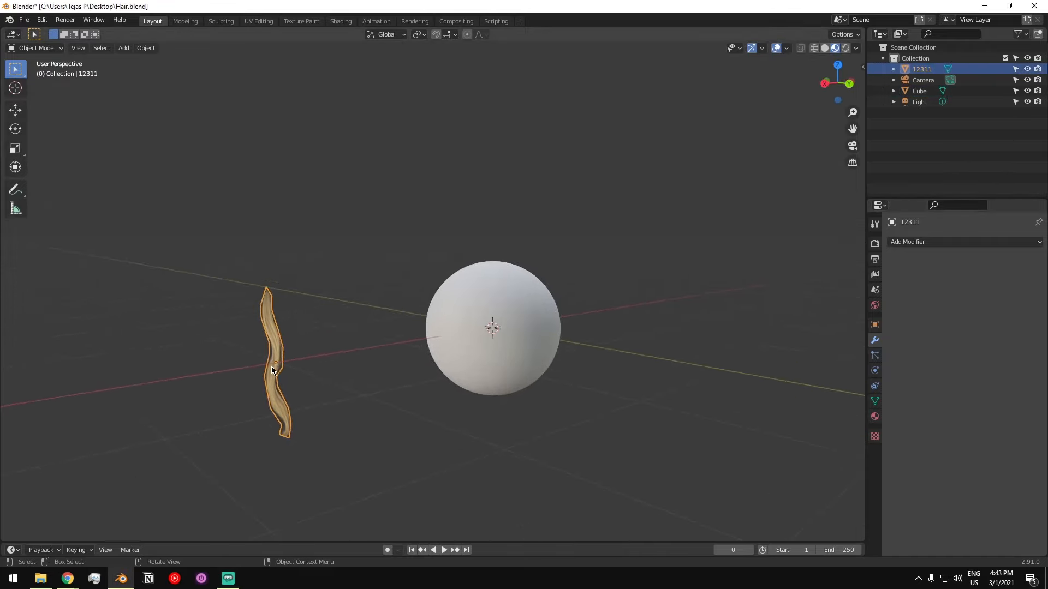
{"action": "middle_click_drag", "start_coordinate": [477, 309], "coordinate": [460, 319]}
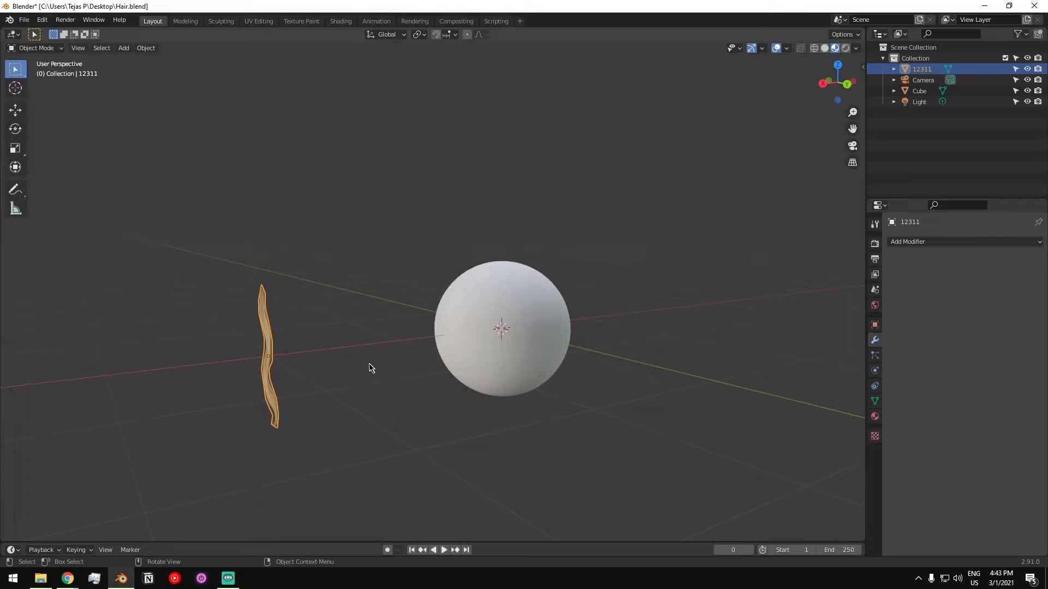
{"action": "middle_click_drag", "start_coordinate": [288, 318], "coordinate": [362, 257]}
{"action": "key", "text": "Tab"}
{"action": "left_click", "coordinate": [361, 206]}
{"action": "middle_click_drag", "start_coordinate": [360, 208], "coordinate": [354, 206]}
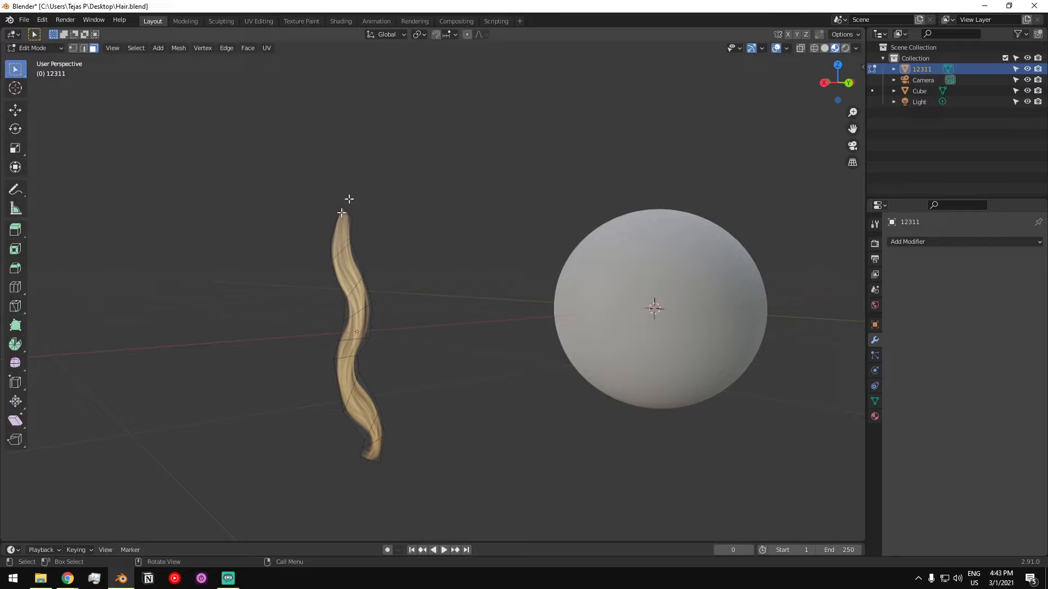
{"action": "key", "text": "1"}
- Try rotating the strand's upper vertices in back view, with and without proportional editing
{"action": "left_click_drag", "start_coordinate": [275, 147], "coordinate": [428, 379]}
{"action": "middle_click_drag", "start_coordinate": [397, 350], "coordinate": [418, 209], "text": "alt"}
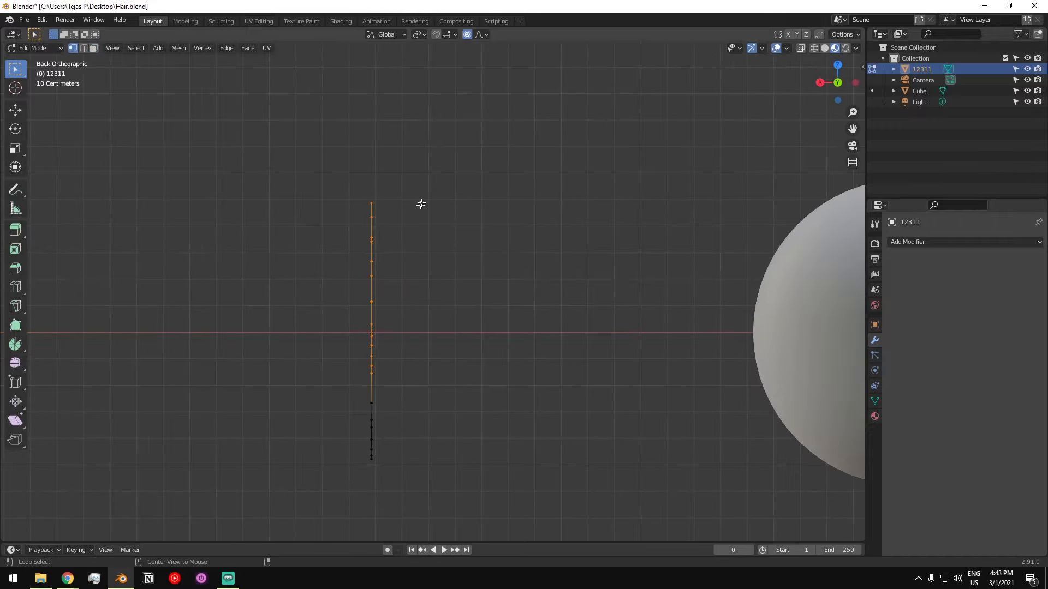
{"action": "middle_click_drag", "start_coordinate": [406, 246], "coordinate": [334, 302]}
{"action": "key", "text": "r"}
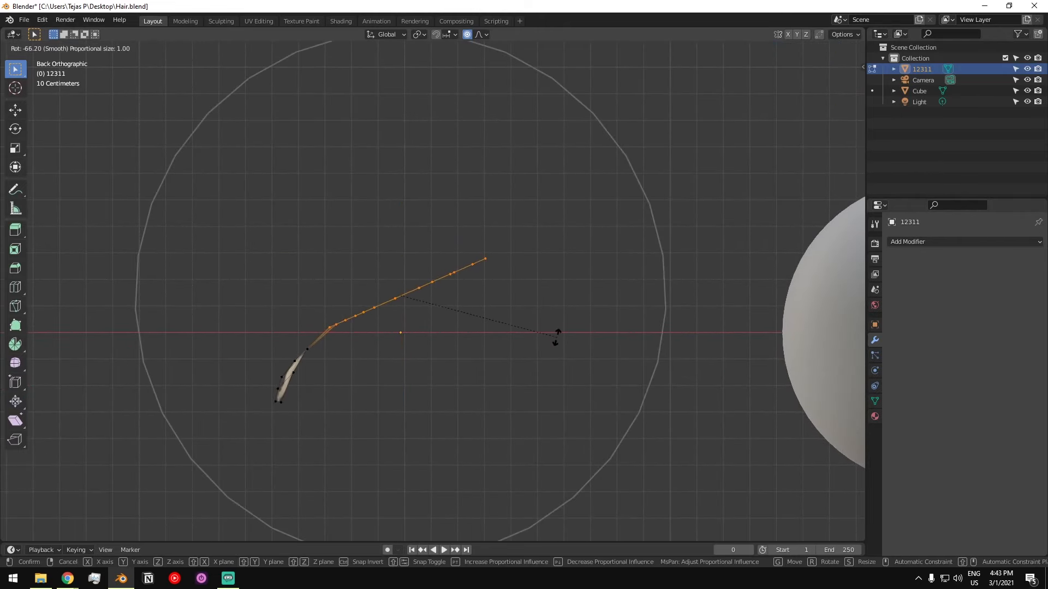
{"action": "key", "text": "Escape"}
{"action": "key", "text": "r"}
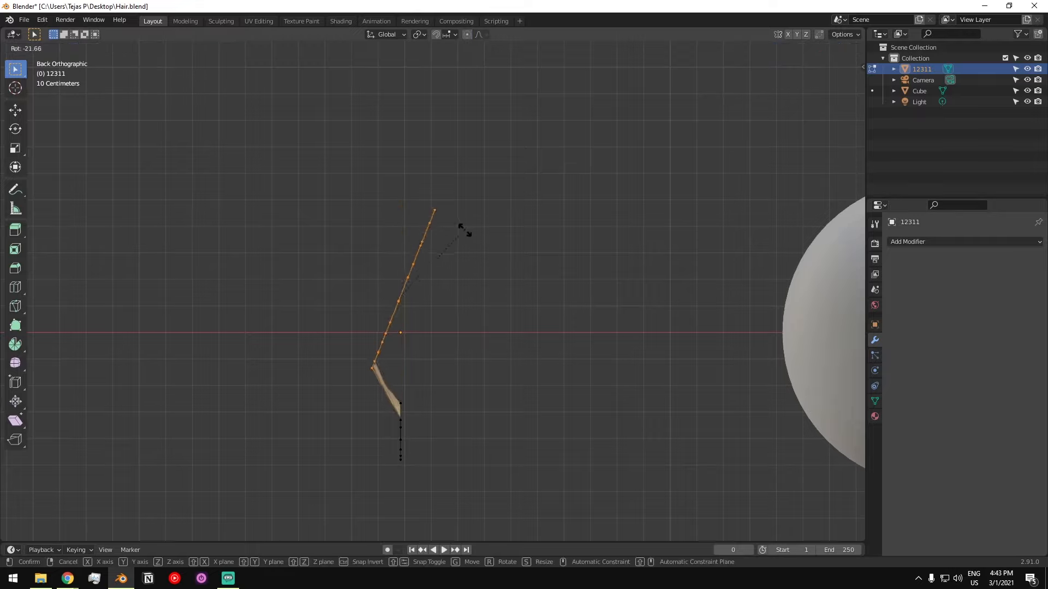
{"action": "left_click", "coordinate": [363, 321]}
- Turn on proportional editing for the strand's vertices
{"action": "middle_click_drag", "start_coordinate": [363, 321], "coordinate": [380, 358]}
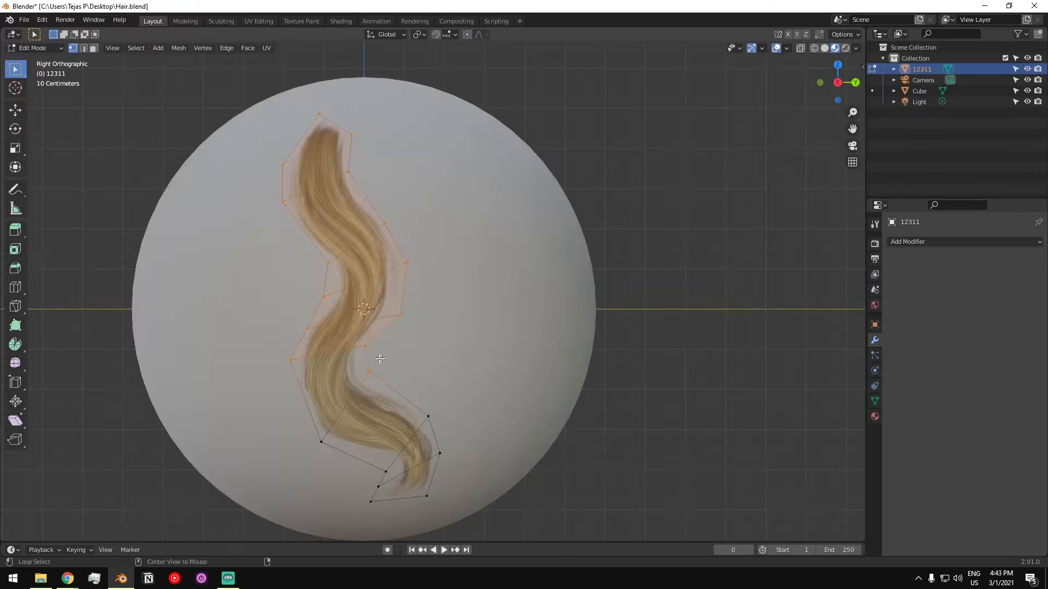
{"action": "middle_click_drag", "start_coordinate": [184, 367], "coordinate": [284, 338], "text": "alt"}
{"action": "scroll", "coordinate": [306, 306], "scroll_direction": "down", "scroll_amount": 4}
{"action": "middle_click_drag", "start_coordinate": [307, 306], "coordinate": [288, 342], "text": "shift"}
{"action": "left_click", "coordinate": [467, 35]}
- Rotate the upper half of the strand's vertices toward the sphere in back view, reducing the proportional influence size to about 0.29
{"action": "left_click_drag", "start_coordinate": [309, 208], "coordinate": [451, 355]}
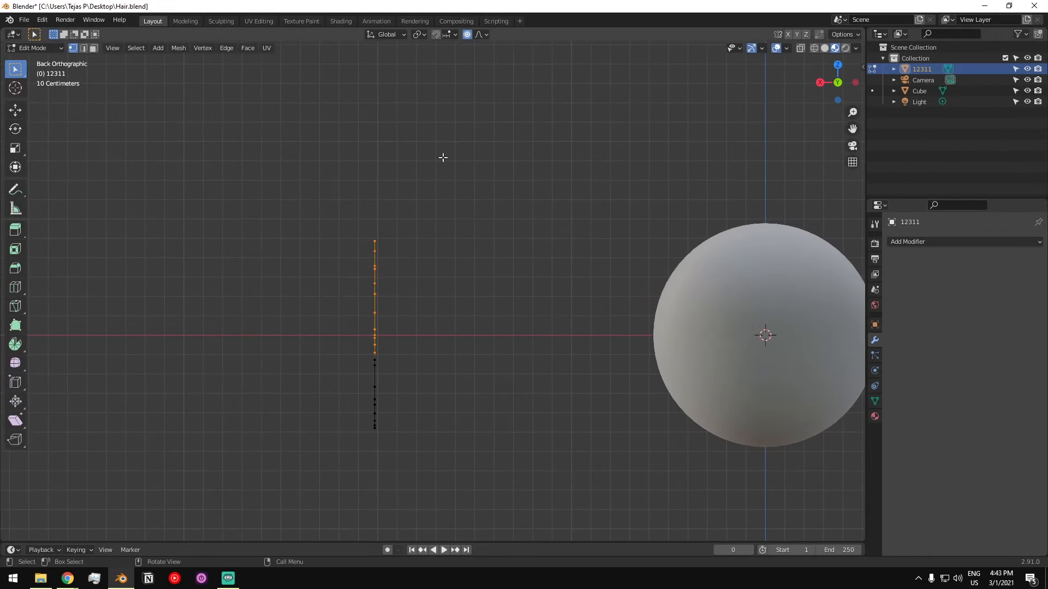
{"action": "key", "text": "r"}
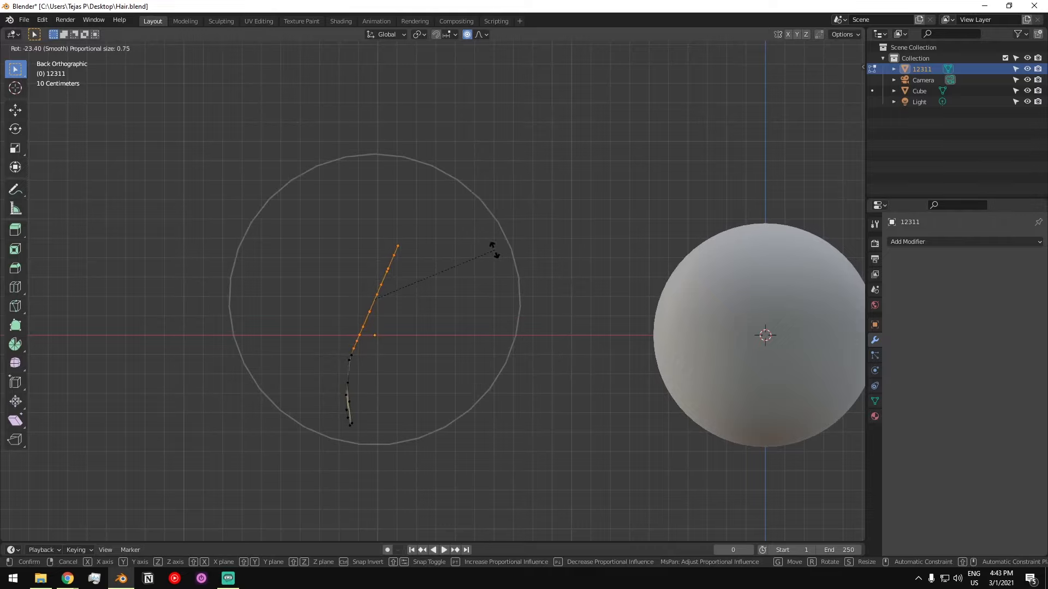
{"action": "scroll", "coordinate": [494, 253], "scroll_direction": "up", "scroll_amount": 6}
{"action": "scroll", "coordinate": [494, 254], "scroll_direction": "down", "scroll_amount": 7}
{"action": "scroll", "coordinate": [494, 255], "scroll_direction": "up", "scroll_amount": 5}
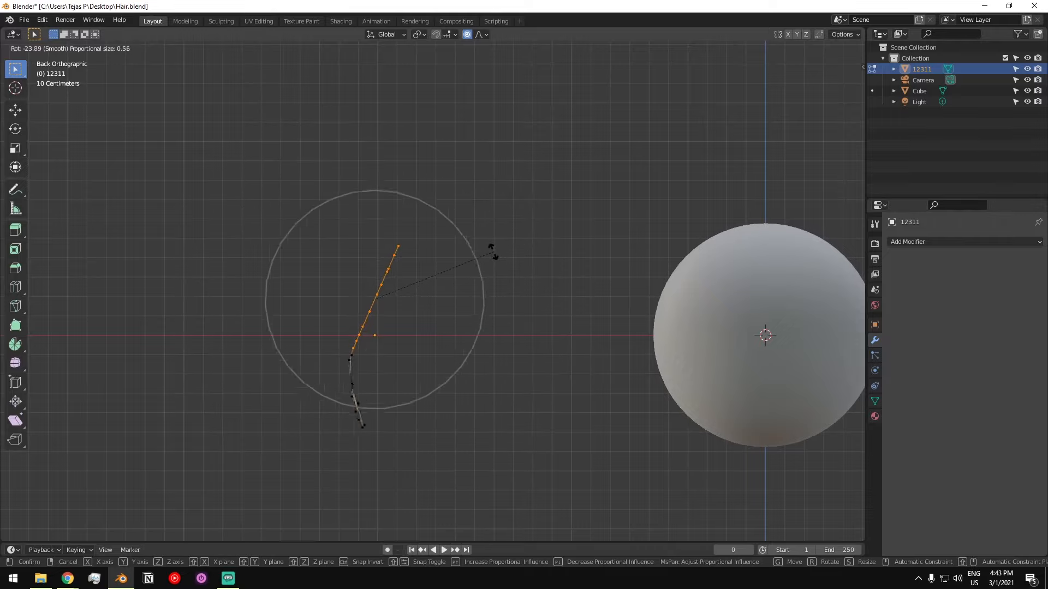
{"action": "scroll", "coordinate": [494, 255], "scroll_direction": "up", "scroll_amount": 4}
{"action": "scroll", "coordinate": [493, 254], "scroll_direction": "down", "scroll_amount": 6}
{"action": "scroll", "coordinate": [494, 254], "scroll_direction": "up", "scroll_amount": 7}
{"action": "scroll", "coordinate": [493, 254], "scroll_direction": "down", "scroll_amount": 9}
{"action": "scroll", "coordinate": [493, 254], "scroll_direction": "up", "scroll_amount": 6}
{"action": "scroll", "coordinate": [490, 273], "scroll_direction": "down", "scroll_amount": 3}
{"action": "scroll", "coordinate": [489, 290], "scroll_direction": "up", "scroll_amount": 5}
{"action": "left_click", "coordinate": [490, 290]}
{"action": "left_click_drag", "start_coordinate": [347, 213], "coordinate": [462, 332]}
{"action": "key", "text": "r"}
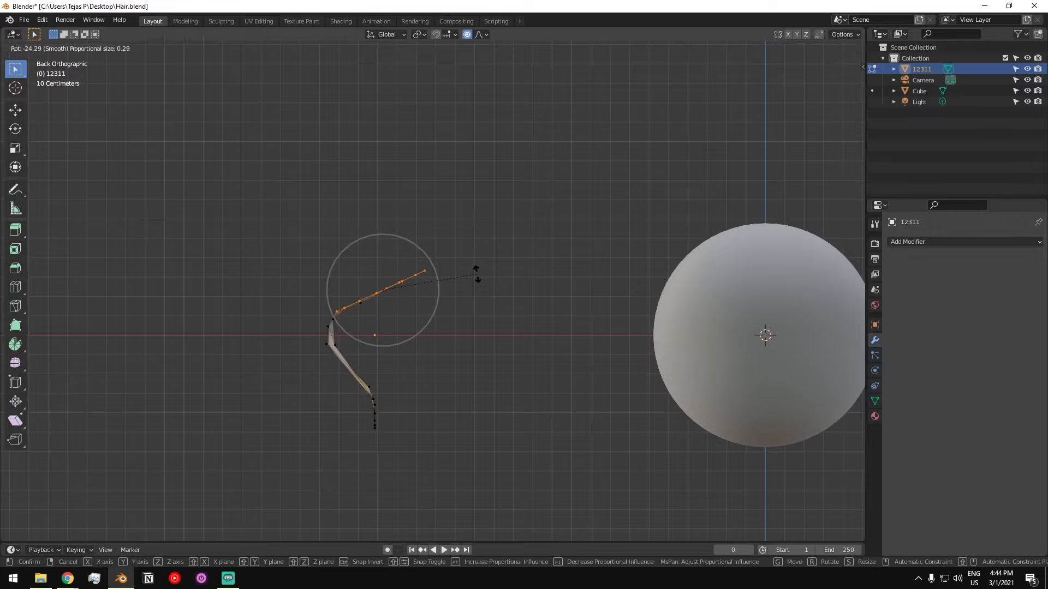
{"action": "left_click", "coordinate": [477, 277]}
{"action": "key", "text": "ctrl+z"}
- Rotate only the vertices at the strand's top end toward the sphere and return to Object Mode
{"action": "left_click_drag", "start_coordinate": [345, 203], "coordinate": [466, 289]}
{"action": "key", "text": "r"}
{"action": "left_click", "coordinate": [470, 280]}
{"action": "middle_click_drag", "start_coordinate": [470, 281], "coordinate": [311, 267]}
{"action": "key", "text": "Tab"}
- Apply smooth shading to the bent hair strand
{"action": "left_click", "coordinate": [358, 228]}
{"action": "scroll", "coordinate": [368, 243], "scroll_direction": "down", "scroll_amount": 2}
{"action": "middle_click_drag", "start_coordinate": [369, 243], "coordinate": [241, 284]}
{"action": "scroll", "coordinate": [370, 266], "scroll_direction": "up", "scroll_amount": 2}
{"action": "middle_click_drag", "start_coordinate": [370, 269], "coordinate": [420, 271]}
{"action": "middle_click_drag", "start_coordinate": [371, 345], "coordinate": [388, 311], "text": "shift"}
{"action": "middle_click_drag", "start_coordinate": [311, 335], "coordinate": [392, 273], "text": "shift"}
{"action": "scroll", "coordinate": [392, 278], "scroll_direction": "down", "scroll_amount": 3}
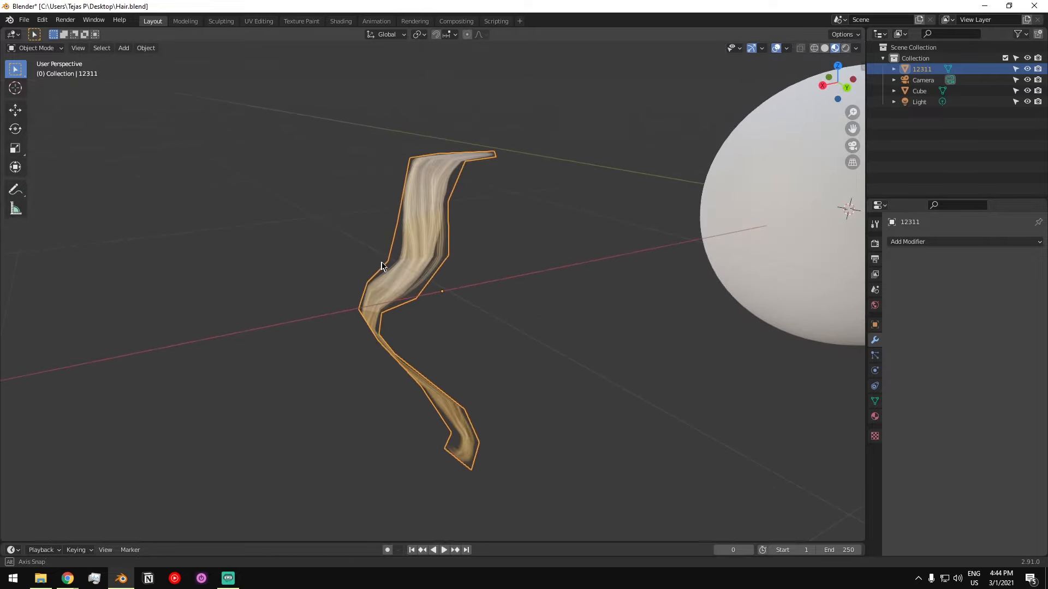
{"action": "right_click", "coordinate": [431, 220]}
{"action": "left_click", "coordinate": [431, 218]}
{"action": "scroll", "coordinate": [430, 236], "scroll_direction": "up", "scroll_amount": 2}
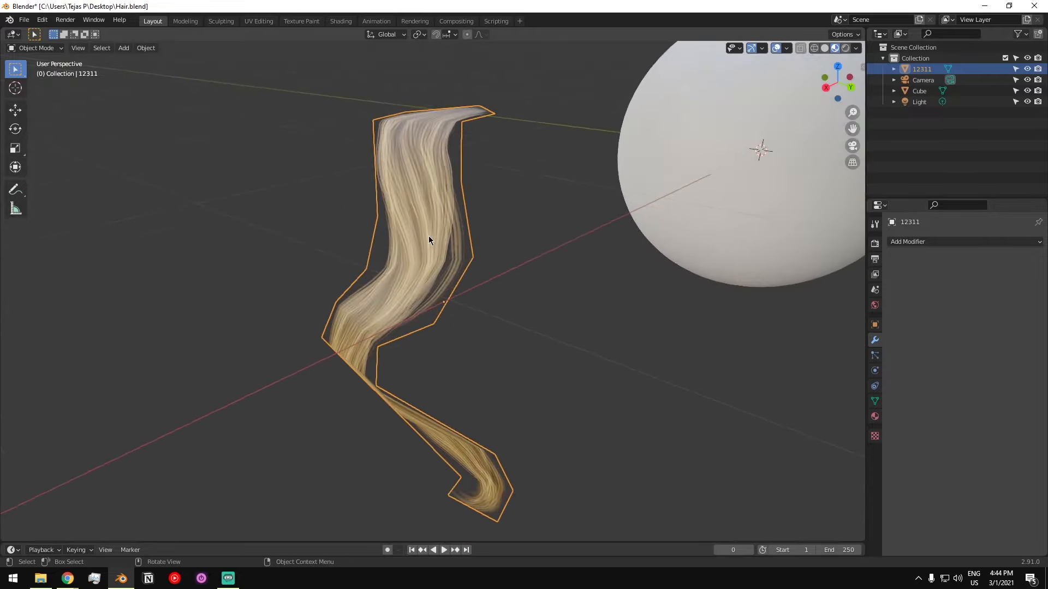
{"action": "middle_click_drag", "start_coordinate": [430, 237], "coordinate": [447, 229]}
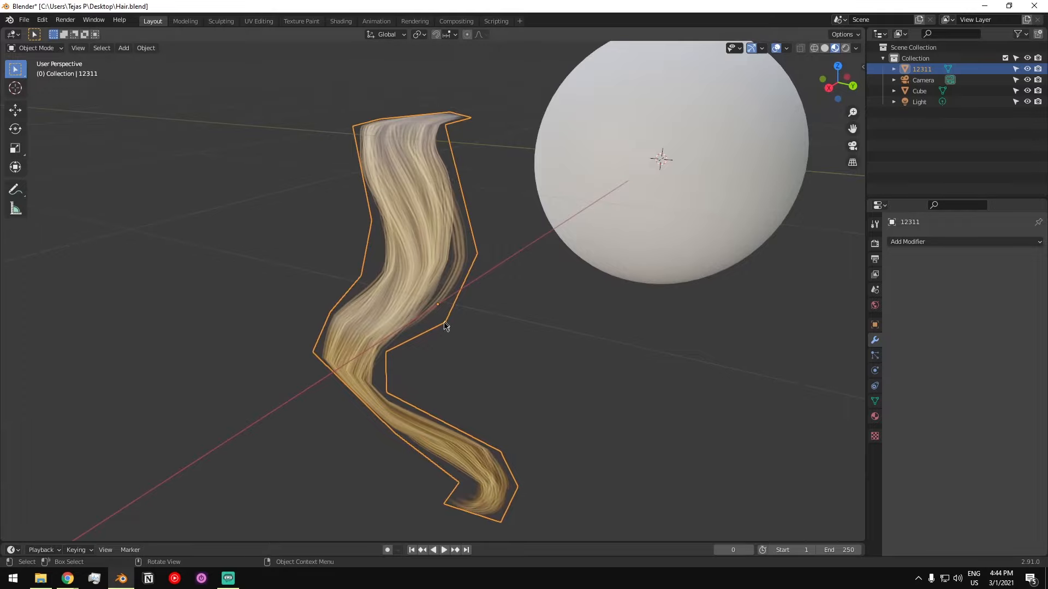
- Add a Subdivision Surface modifier to the hair strand and deselect it
{"action": "scroll", "coordinate": [500, 438], "scroll_direction": "down", "scroll_amount": 2}
{"action": "middle_click_drag", "start_coordinate": [433, 358], "coordinate": [451, 354]}
{"action": "mouse_move", "coordinate": [410, 276]}
{"action": "middle_mouse_down"}
{"action": "mouse_move", "coordinate": [390, 273]}
{"action": "mouse_move", "coordinate": [451, 272]}
{"action": "mouse_move", "coordinate": [421, 267]}
{"action": "middle_mouse_up"}
{"action": "scroll", "coordinate": [428, 246], "scroll_direction": "up", "scroll_amount": 2}
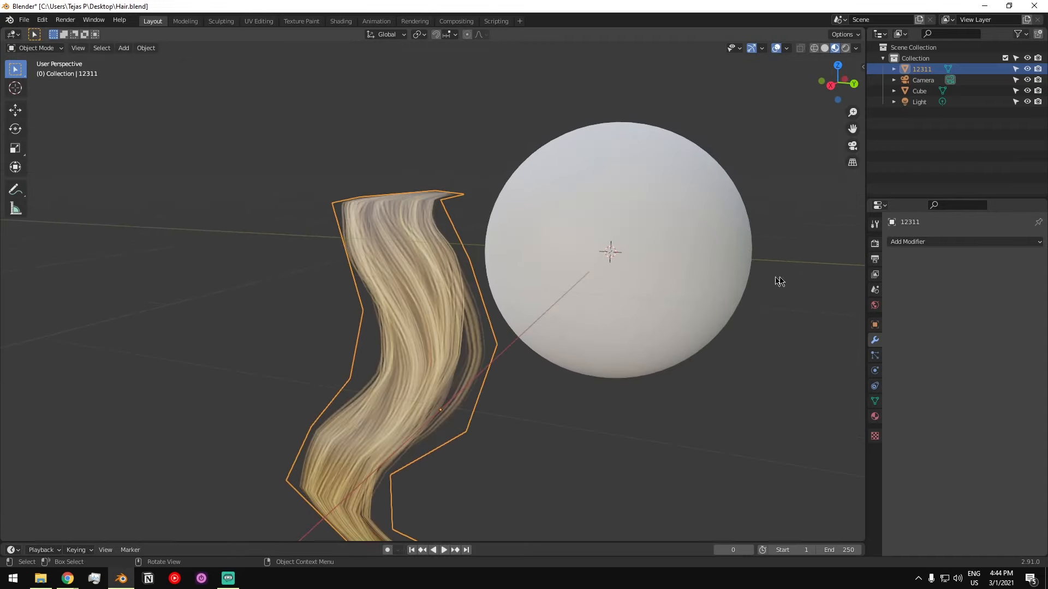
{"action": "left_click", "coordinate": [943, 241]}
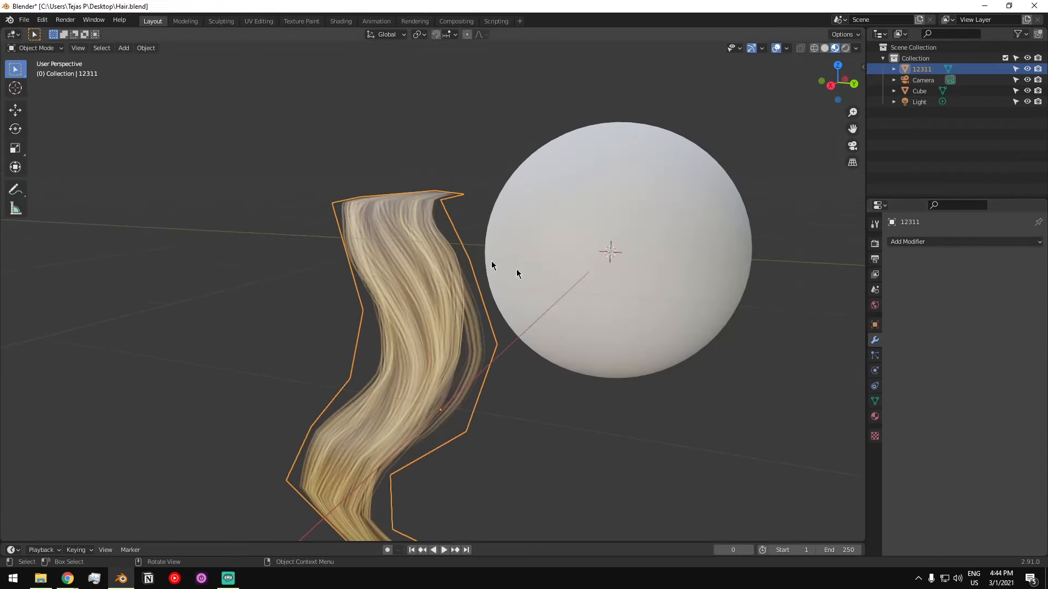
{"action": "left_click", "coordinate": [982, 242]}
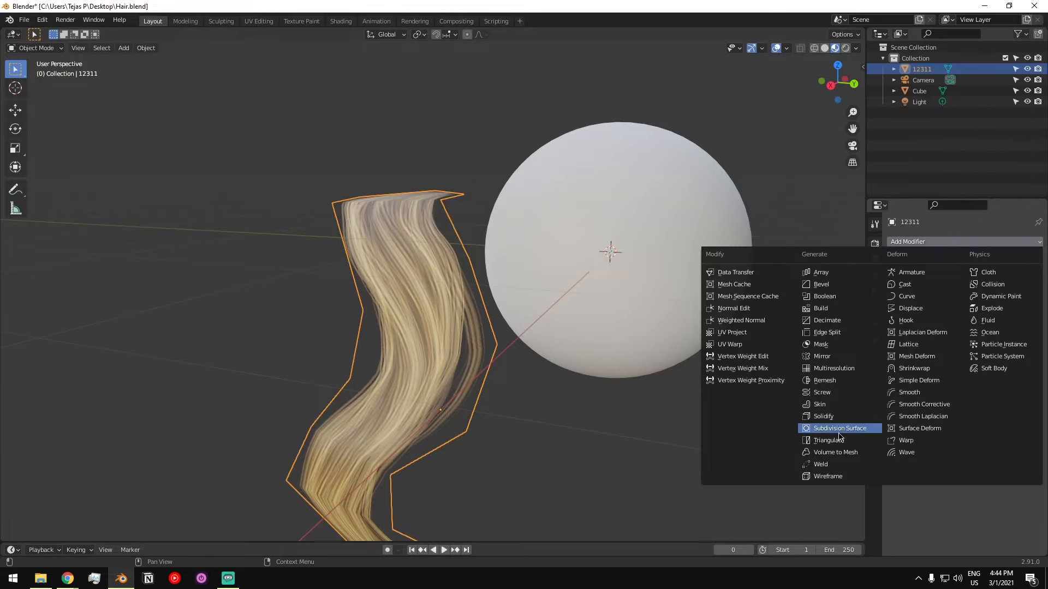
{"action": "left_click", "coordinate": [781, 490]}
{"action": "middle_click_drag", "start_coordinate": [403, 316], "coordinate": [377, 254]}
{"action": "left_click", "coordinate": [376, 254]}
{"action": "middle_click_drag", "start_coordinate": [407, 291], "coordinate": [376, 308]}
{"action": "scroll", "coordinate": [421, 306], "scroll_direction": "down", "scroll_amount": 2}
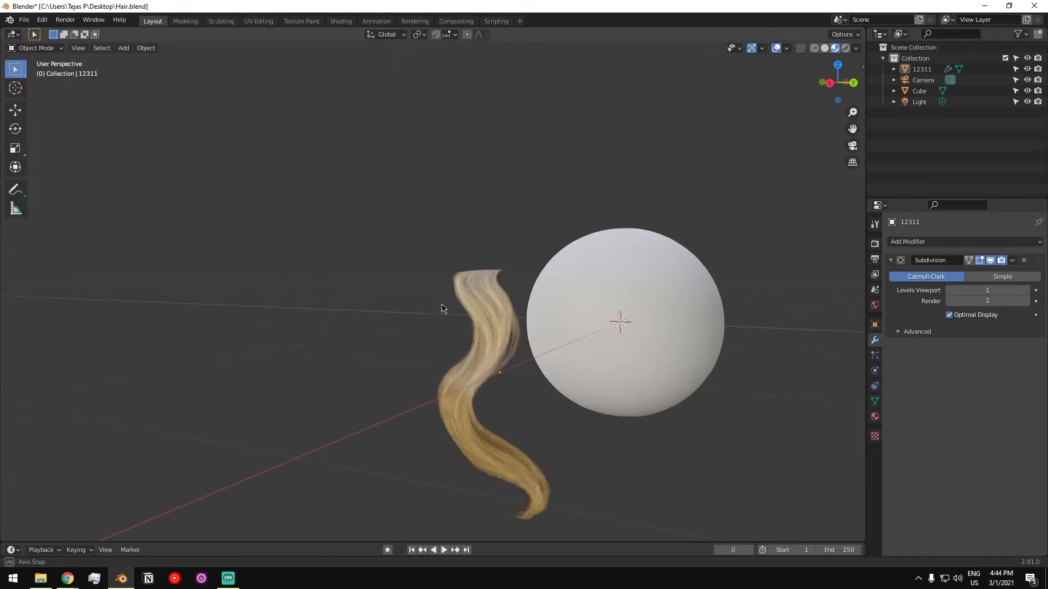
- Move, scale and rotate the strand in back view so its top end rests on the sphere's upper side
{"action": "left_click", "coordinate": [492, 311]}
{"action": "middle_click_drag", "start_coordinate": [492, 311], "coordinate": [499, 309], "text": "alt"}
{"action": "middle_click_drag", "start_coordinate": [356, 314], "coordinate": [401, 314], "text": "alt"}
{"action": "scroll", "coordinate": [394, 308], "scroll_direction": "down", "scroll_amount": 4}
{"action": "key", "text": "g"}
{"action": "left_click", "coordinate": [610, 283]}
{"action": "key", "text": "r"}
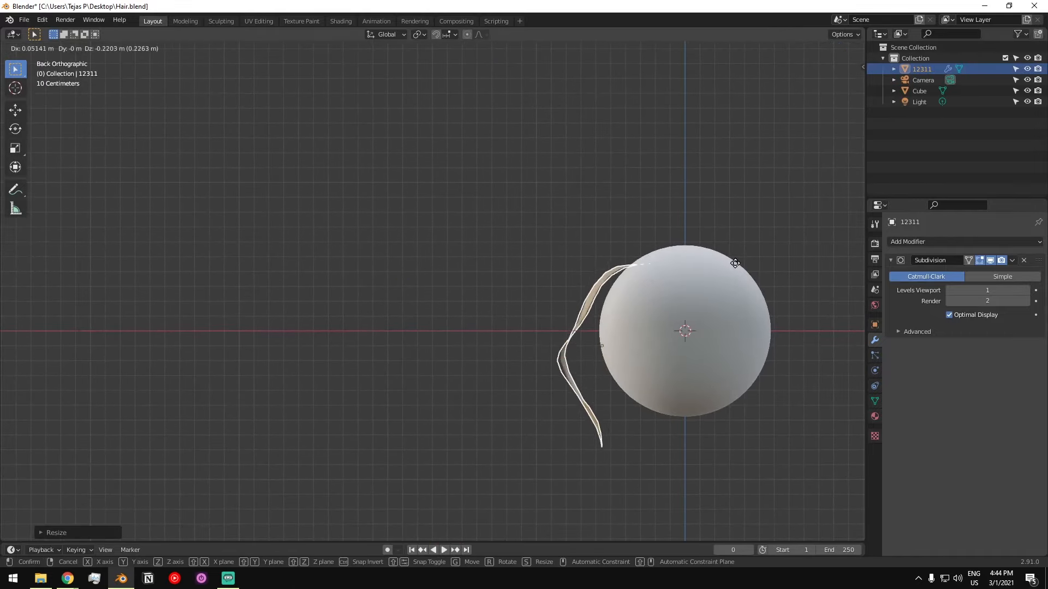
{"action": "left_click", "coordinate": [746, 257]}
- Shift the strand sideways across the sphere in side view, duplicate it and place the copy beside the original
{"action": "middle_click_drag", "start_coordinate": [748, 256], "coordinate": [508, 277], "text": "alt"}
{"action": "scroll", "coordinate": [491, 288], "scroll_direction": "up", "scroll_amount": 4}
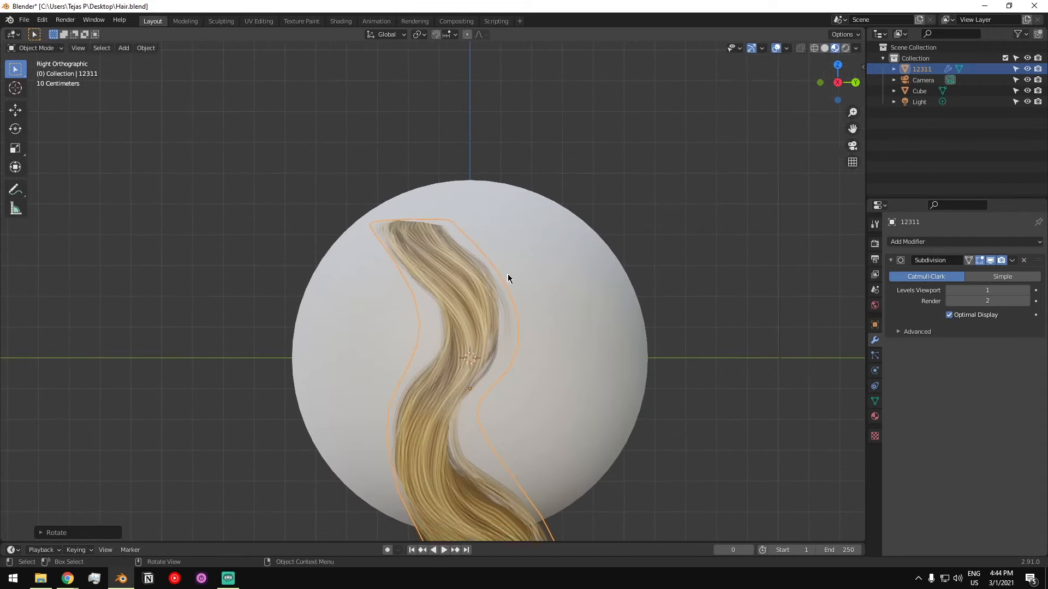
{"action": "key", "text": "g"}
{"action": "left_click", "coordinate": [597, 265]}
{"action": "scroll", "coordinate": [573, 268], "scroll_direction": "down", "scroll_amount": 3}
{"action": "key", "text": "shift+d"}
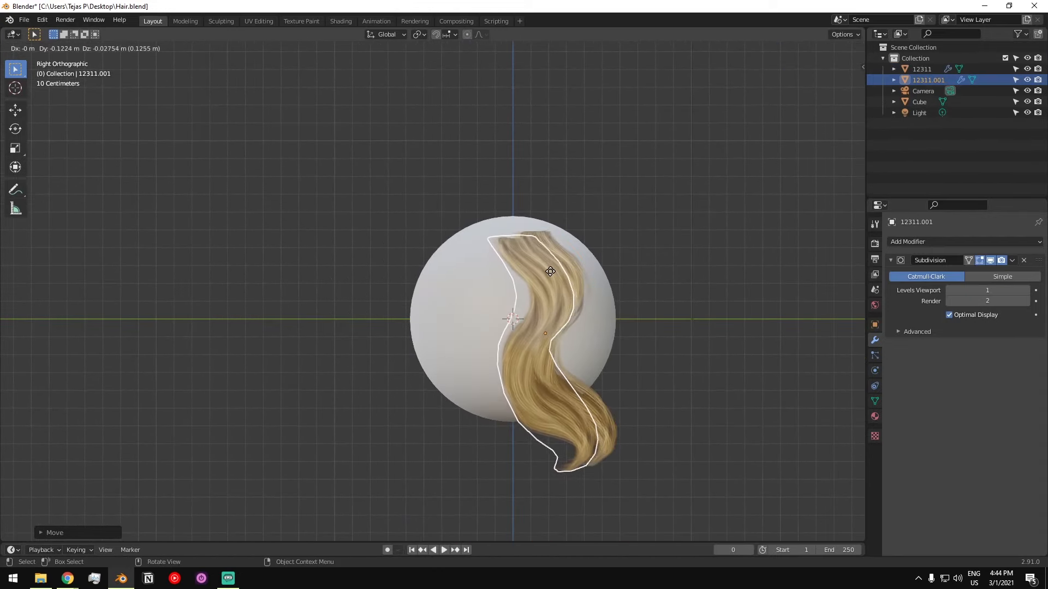
{"action": "left_click", "coordinate": [550, 277]}
- Move the duplicate strand's upper vertices with proportional editing to fit it against the sphere, and return to Object Mode
{"action": "key", "text": "Tab"}
{"action": "mouse_move", "coordinate": [400, 286]}
{"action": "middle_mouse_down", "text": "alt"}
{"action": "mouse_move", "coordinate": [468, 251]}
{"action": "mouse_move", "coordinate": [448, 218]}
{"action": "middle_mouse_up", "text": "alt"}
{"action": "left_click", "coordinate": [476, 217]}
{"action": "scroll", "coordinate": [459, 228], "scroll_direction": "up", "scroll_amount": 2}
{"action": "left_click_drag", "start_coordinate": [407, 224], "coordinate": [548, 334]}
{"action": "left_click_drag", "start_coordinate": [352, 209], "coordinate": [509, 335]}
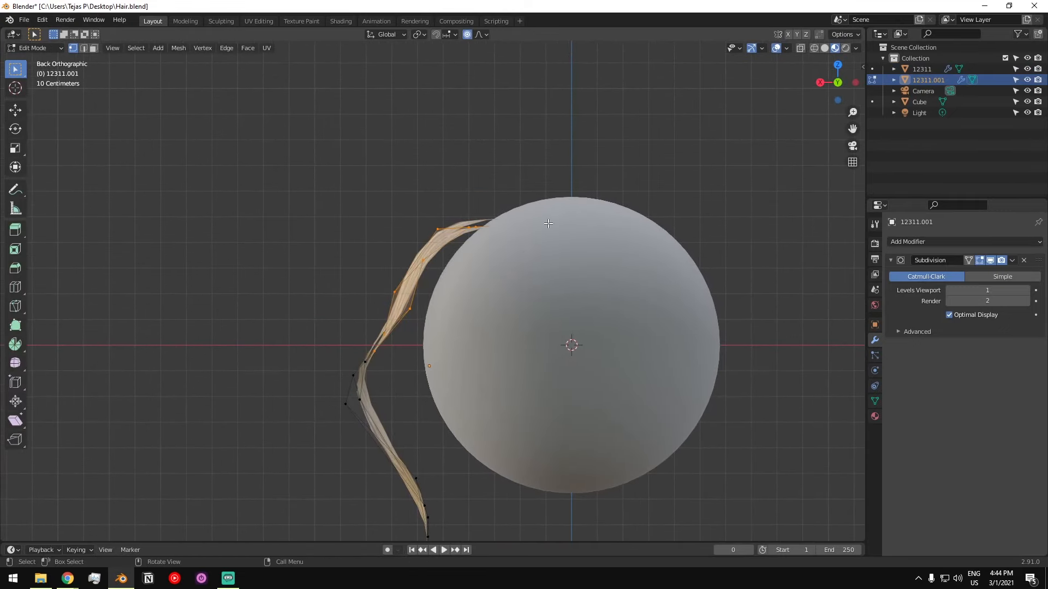
{"action": "key", "text": "g"}
{"action": "left_click", "coordinate": [448, 255]}
{"action": "left_click", "coordinate": [619, 251]}
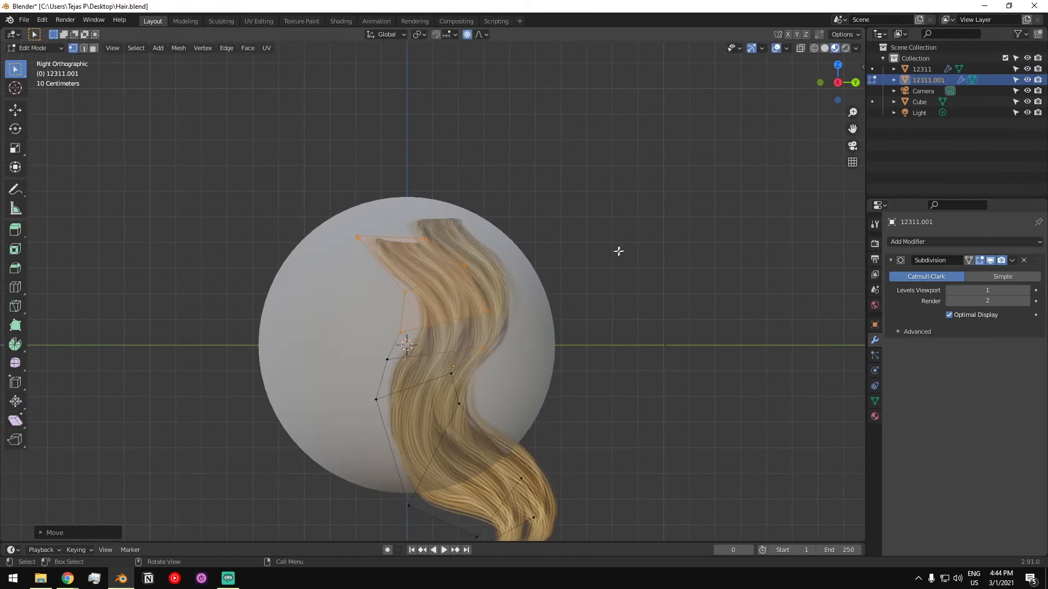
{"action": "key", "text": "Tab"}
- Examine how the two hair strands sit on the sphere from several angles
{"action": "scroll", "coordinate": [451, 271], "scroll_direction": "down", "scroll_amount": 4}
{"action": "mouse_move", "coordinate": [451, 271]}
{"action": "middle_mouse_down"}
{"action": "mouse_move", "coordinate": [363, 287]}
{"action": "mouse_move", "coordinate": [440, 316]}
{"action": "mouse_move", "coordinate": [386, 304]}
{"action": "mouse_move", "coordinate": [437, 293]}
{"action": "mouse_move", "coordinate": [398, 264]}
{"action": "mouse_move", "coordinate": [327, 273]}
{"action": "mouse_move", "coordinate": [403, 263]}
{"action": "mouse_move", "coordinate": [417, 282]}
{"action": "mouse_move", "coordinate": [472, 270]}
{"action": "mouse_move", "coordinate": [403, 287]}
{"action": "mouse_move", "coordinate": [423, 274]}
{"action": "mouse_move", "coordinate": [456, 284]}
{"action": "middle_mouse_up"}
{"action": "left_click", "coordinate": [363, 287]}
{"action": "left_click", "coordinate": [476, 261]}
{"action": "left_click", "coordinate": [549, 279]}
{"action": "middle_click_drag", "start_coordinate": [549, 279], "coordinate": [352, 285]}
{"action": "scroll", "coordinate": [480, 277], "scroll_direction": "up", "scroll_amount": 2}
{"action": "left_click", "coordinate": [440, 274]}
{"action": "left_click", "coordinate": [352, 284]}
{"action": "middle_click_drag", "start_coordinate": [438, 305], "coordinate": [562, 302]}
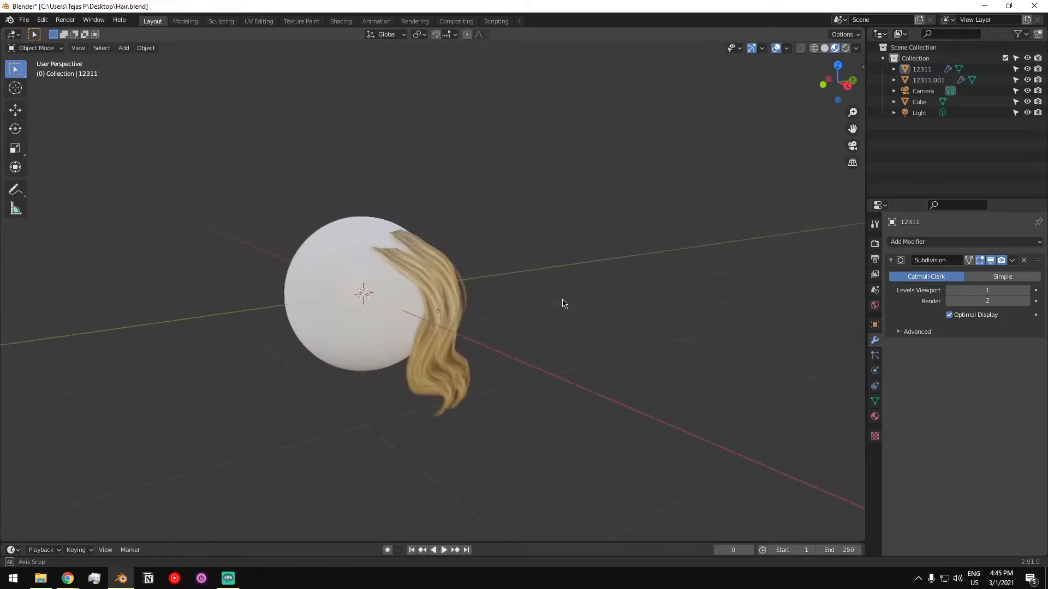
{"action": "middle_click_drag", "start_coordinate": [360, 257], "coordinate": [414, 281]}
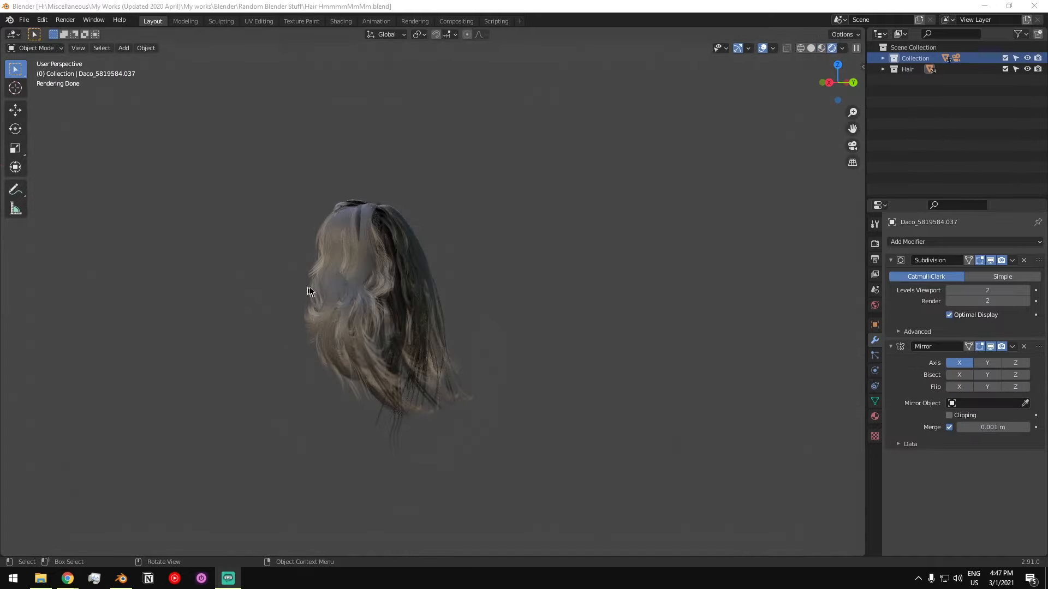
- Inspect the finished full hairstyle in rendered view in the file Hair HmmmmMmMm.blend
{"action": "middle_click_drag", "start_coordinate": [304, 293], "coordinate": [346, 301]}
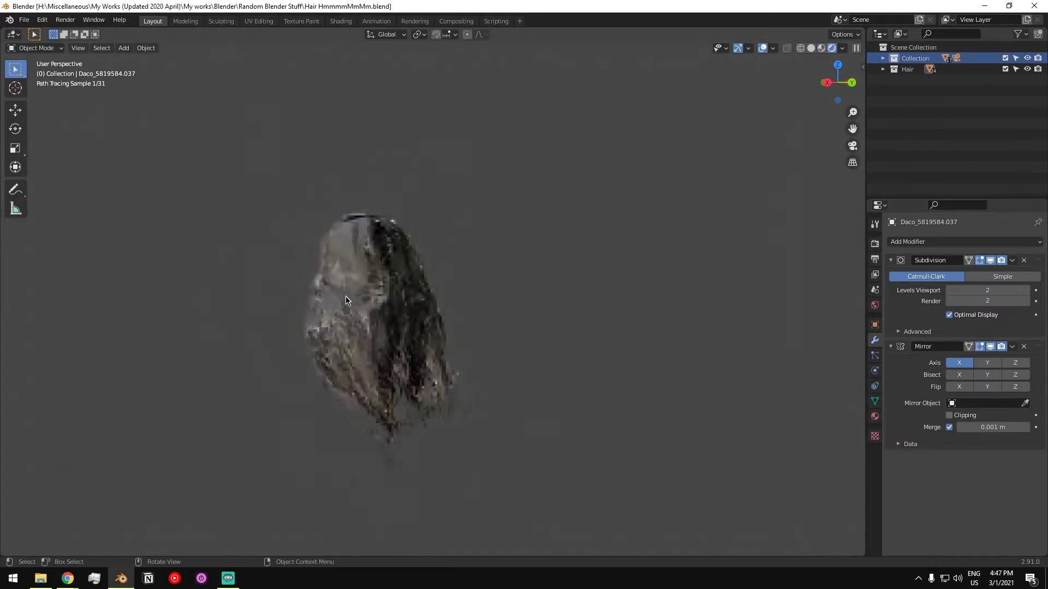
{"action": "scroll", "coordinate": [350, 316], "scroll_direction": "up", "scroll_amount": 4}
{"action": "scroll", "coordinate": [354, 316], "scroll_direction": "down", "scroll_amount": 3}
{"action": "middle_click_drag", "start_coordinate": [353, 313], "coordinate": [373, 287]}
{"action": "scroll", "coordinate": [371, 294], "scroll_direction": "up", "scroll_amount": 3}
{"action": "scroll", "coordinate": [352, 290], "scroll_direction": "down", "scroll_amount": 2}
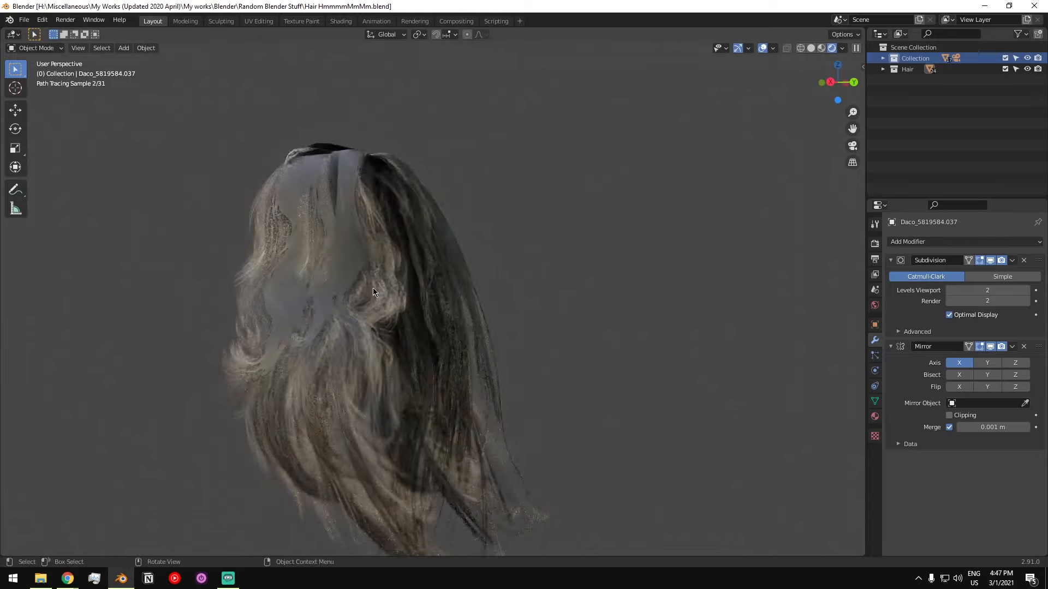